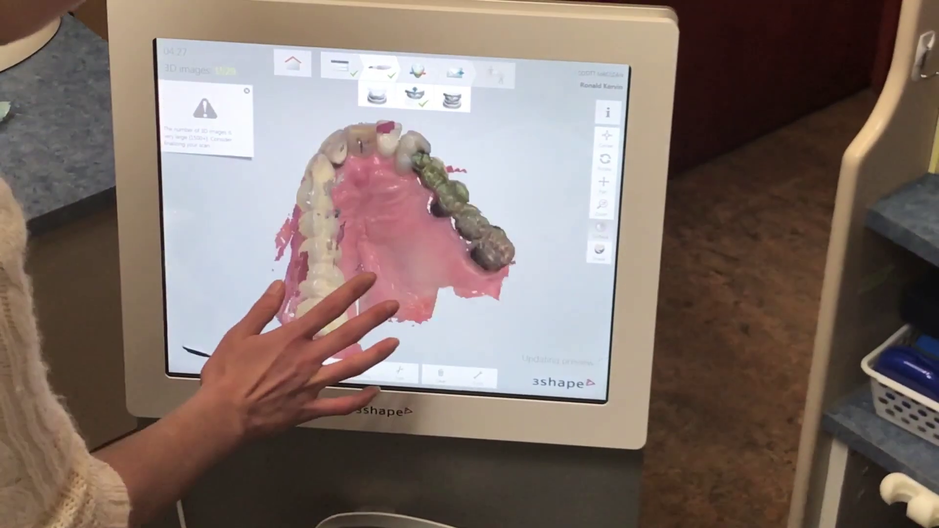
# Orbit and zoom the upper-arch colour scan to inspect the front teeth and gum line from several angles
pyautogui.moveTo(419, 210); pyautogui.dragTo(482, 195)
pyautogui.moveTo(494, 273); pyautogui.dragTo(335, 248)
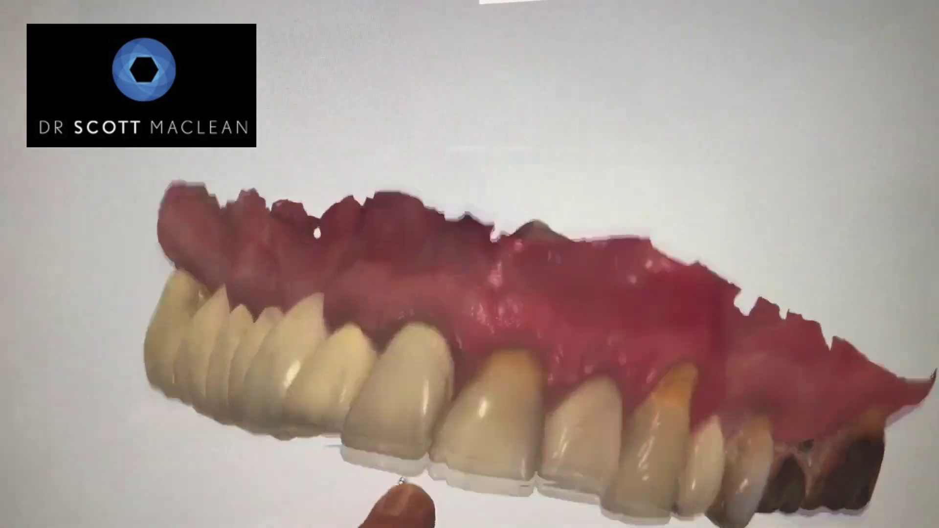
pyautogui.moveTo(402, 487); pyautogui.dragTo(345, 105)
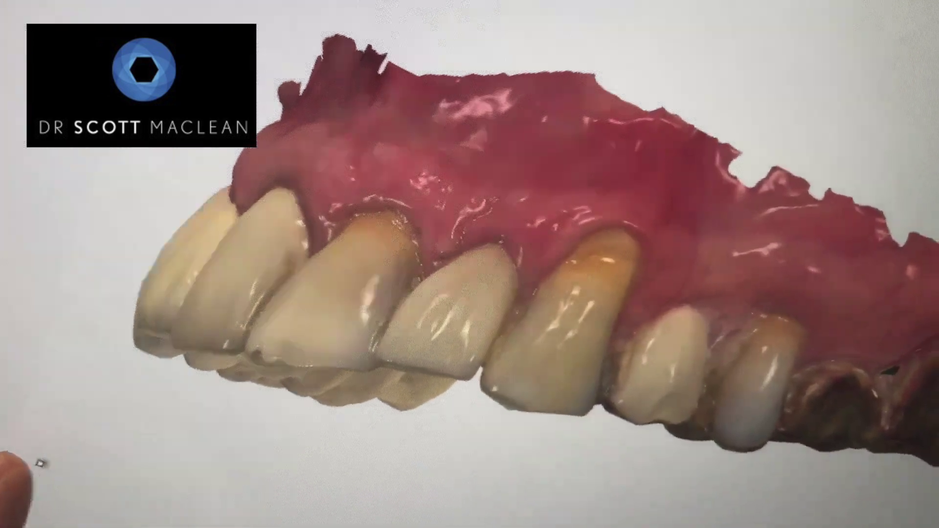
pyautogui.moveTo(40, 463); pyautogui.dragTo(560, 379)
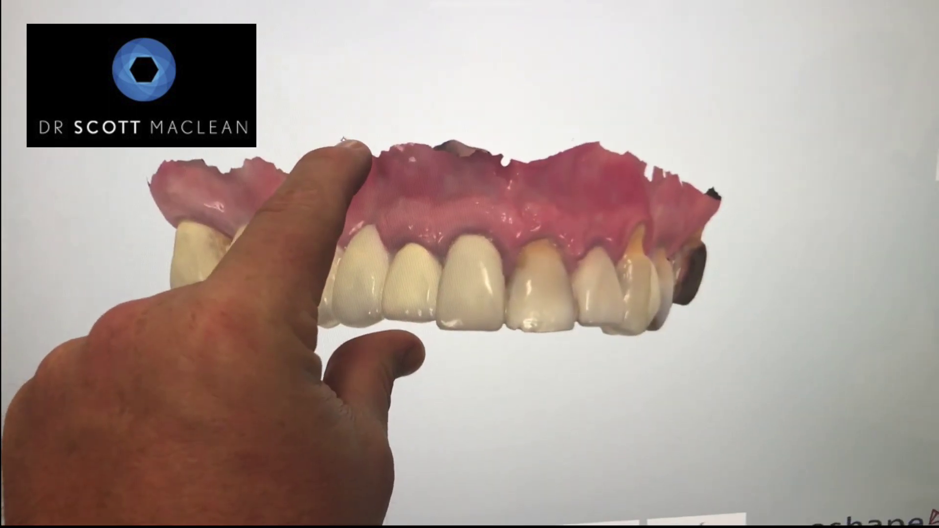
pyautogui.scroll(3, 416, 234)
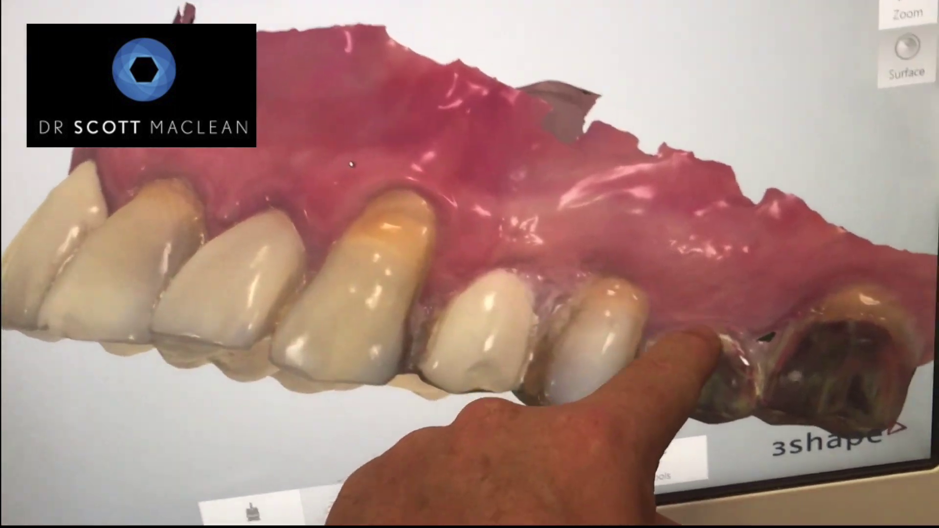
pyautogui.moveTo(667, 335); pyautogui.dragTo(250, 268)
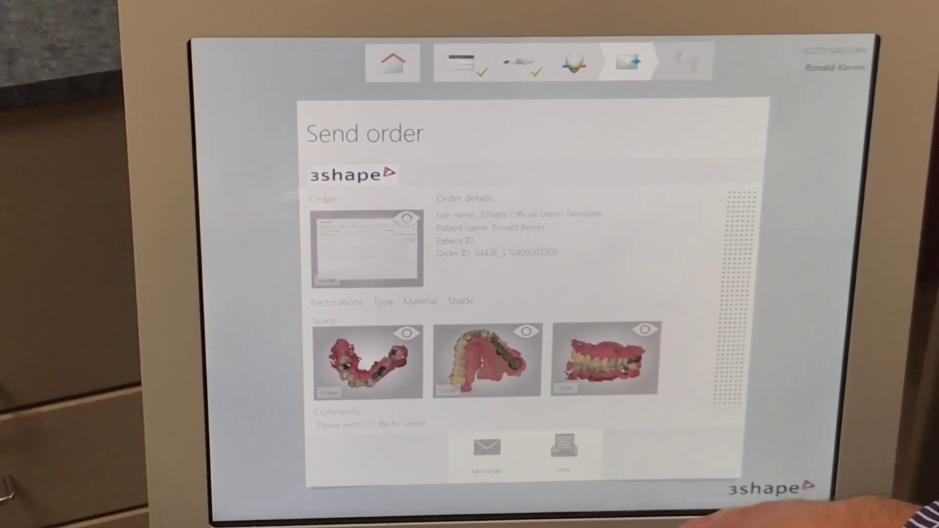
# Send the order with its upper, lower and bite scans to the lab
pyautogui.click(487, 447)
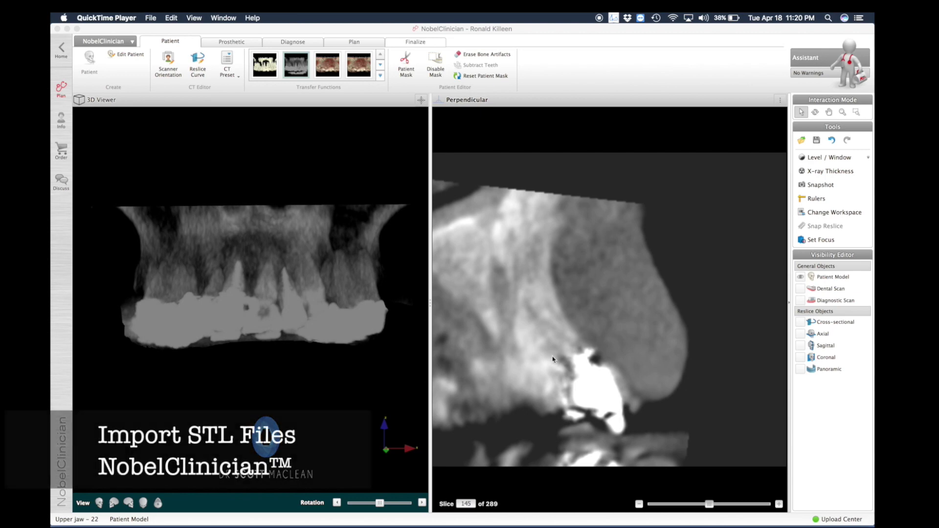
# Hide the patient bone model and show the dental scan, rotating to view the palate
pyautogui.click(800, 278)
pyautogui.click(800, 277)
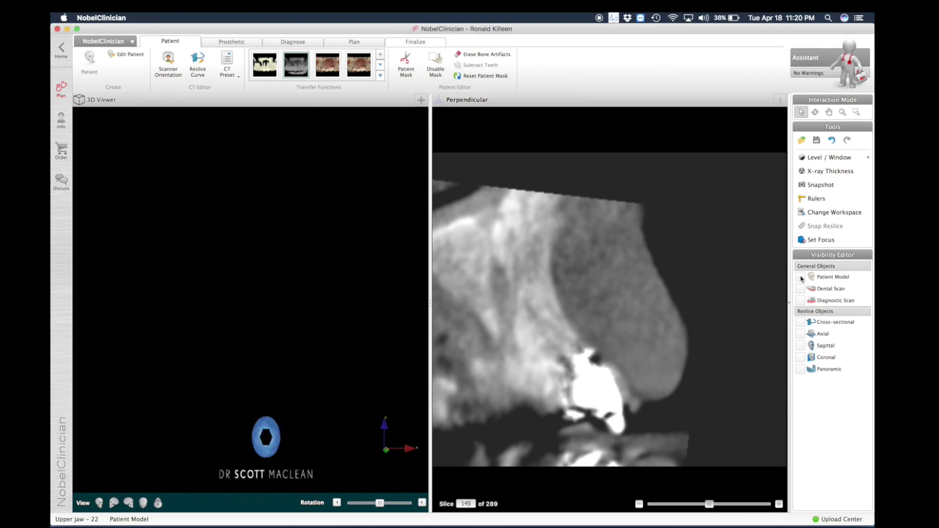
pyautogui.click(800, 289)
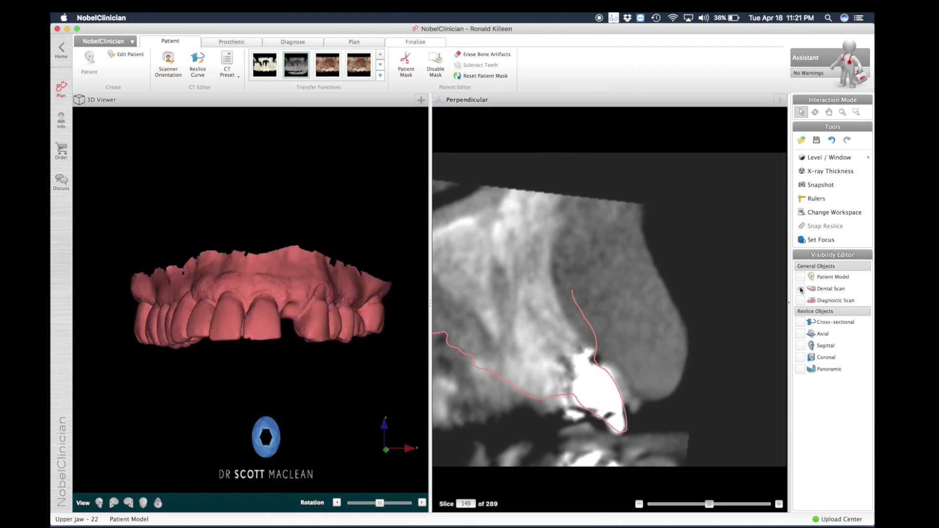
pyautogui.click(814, 112)
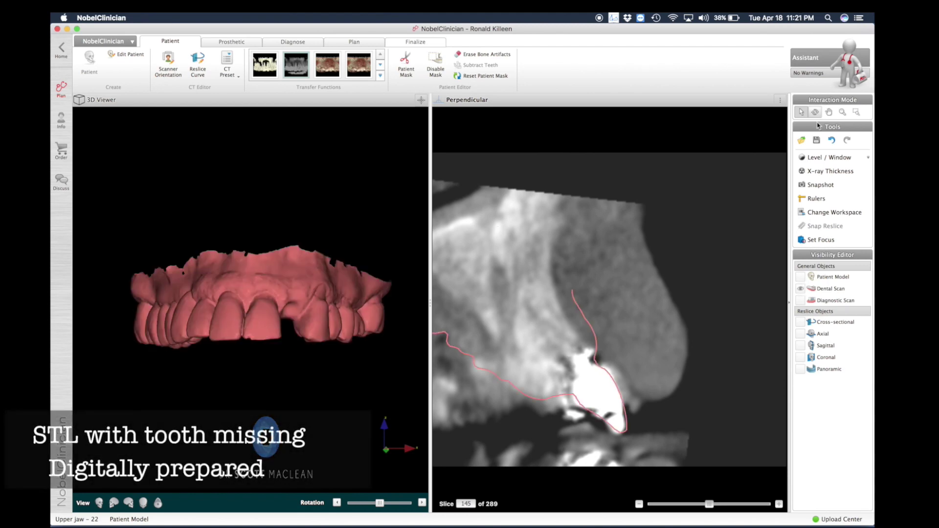
pyautogui.moveTo(248, 341); pyautogui.dragTo(254, 361)
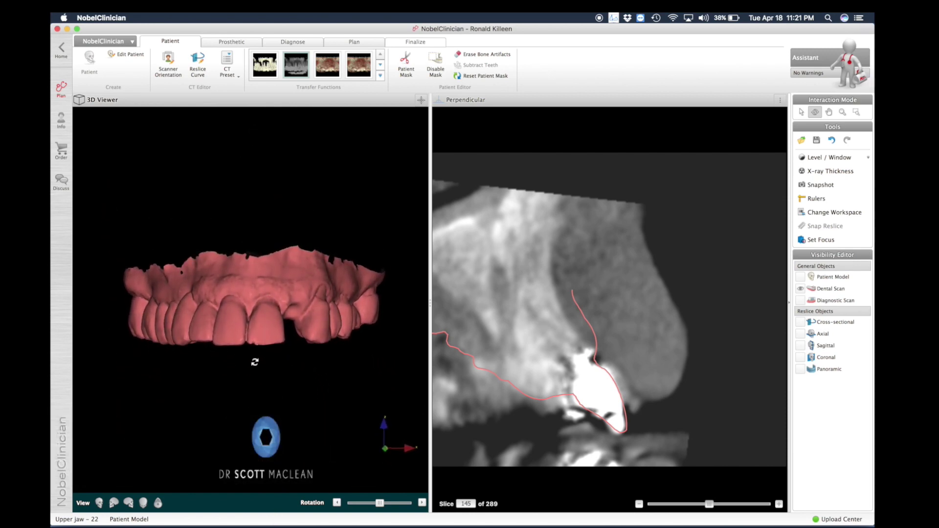
# Swap the dental scan for the diagnostic scan and view the arch from below
pyautogui.click(799, 288)
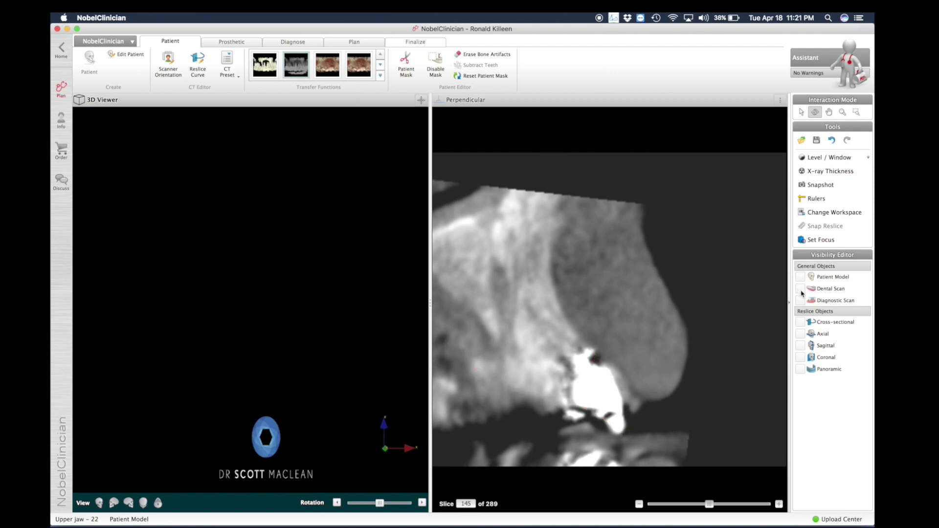
pyautogui.click(800, 300)
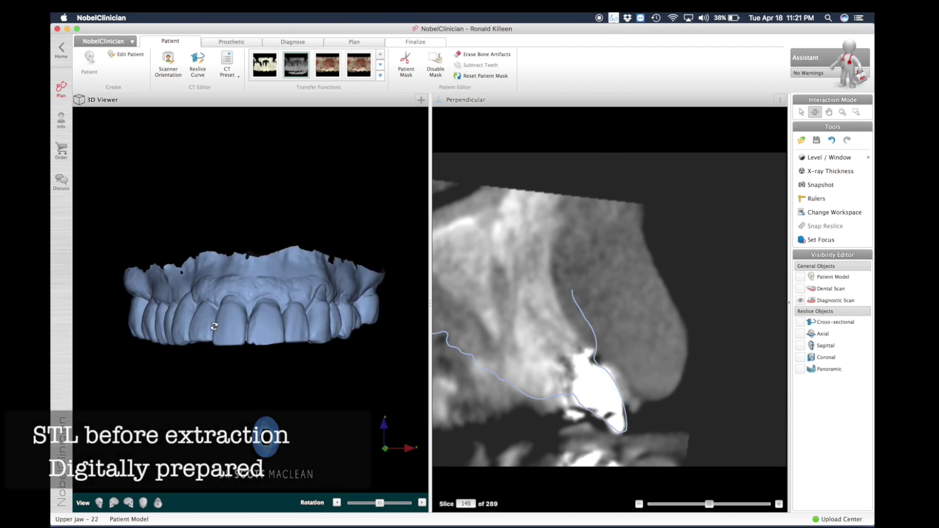
pyautogui.moveTo(254, 347)
pyautogui.mouseDown()
pyautogui.moveTo(228, 117)
pyautogui.moveTo(262, 101)
pyautogui.moveTo(210, 357)
pyautogui.moveTo(257, 358)
pyautogui.mouseUp()
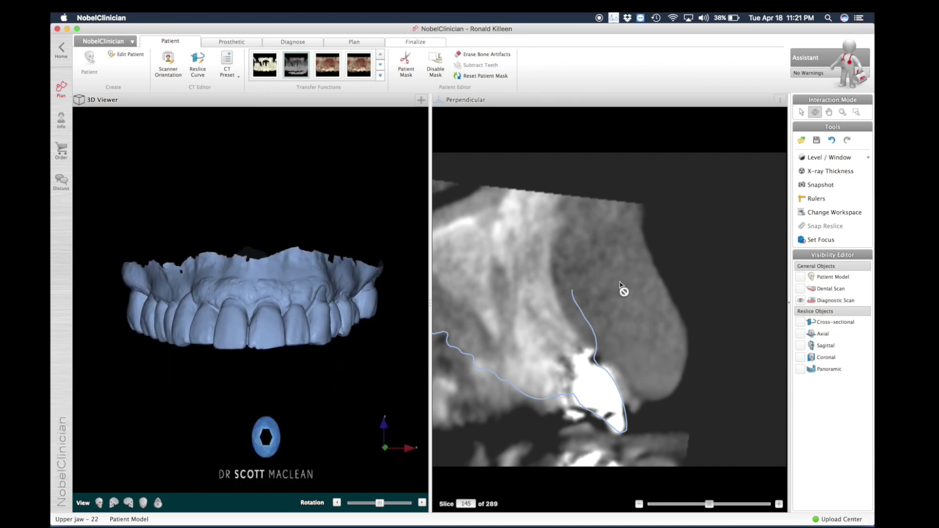
# Restore the patient bone model without the diagnostic scan and inspect its left side
pyautogui.click(799, 277)
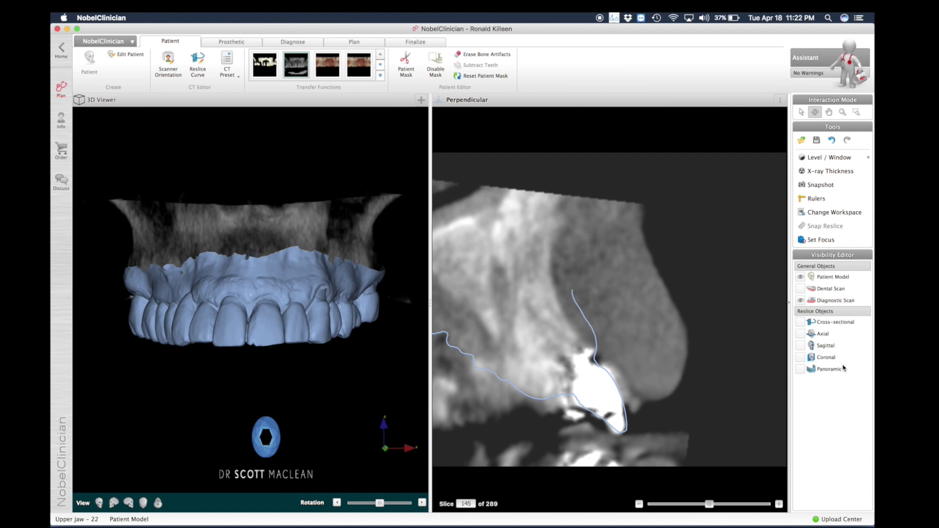
pyautogui.click(800, 300)
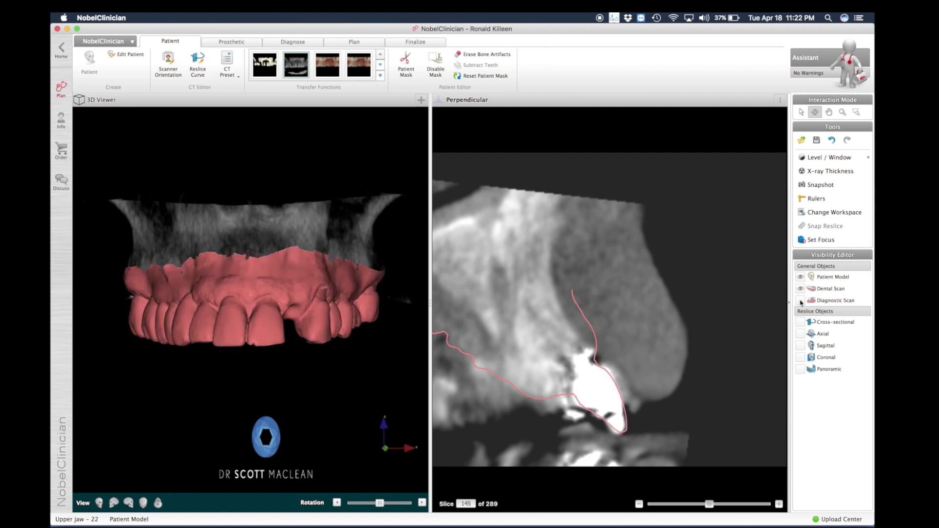
pyautogui.moveTo(293, 289); pyautogui.dragTo(311, 377)
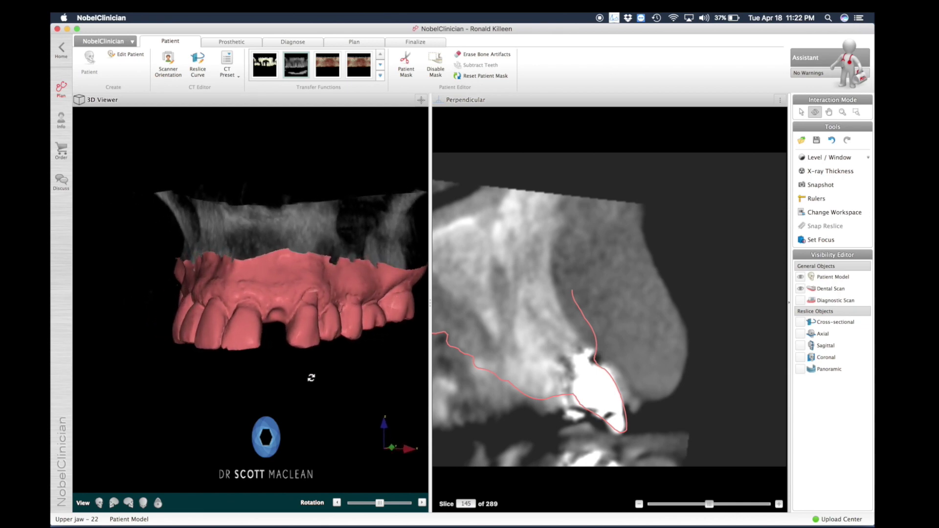
pyautogui.scroll(10, 311, 377)
pyautogui.scroll(-4, 311, 378)
pyautogui.scroll(-3, 311, 377)
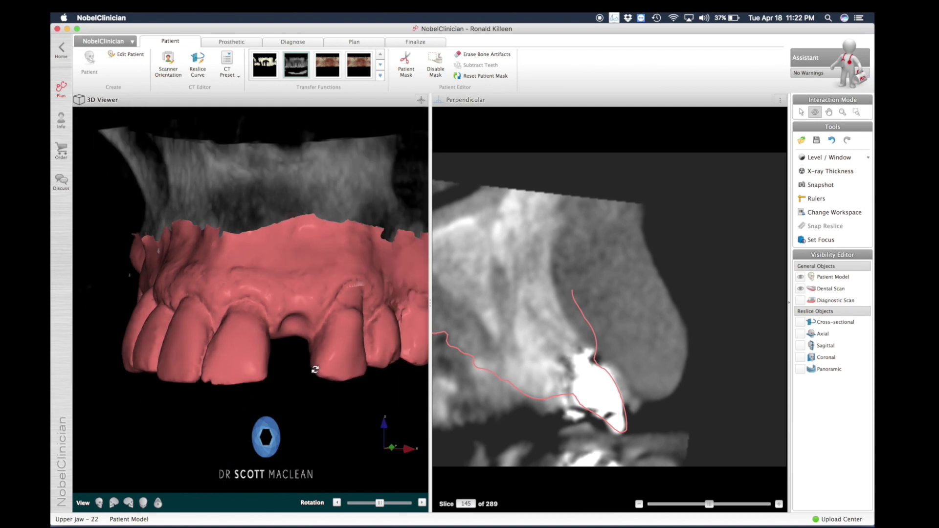
# Pan the model left, overlay the diagnostic scan, show the cross-sectional planes and choose Set Focus
pyautogui.click(828, 113)
pyautogui.moveTo(383, 248); pyautogui.dragTo(347, 245)
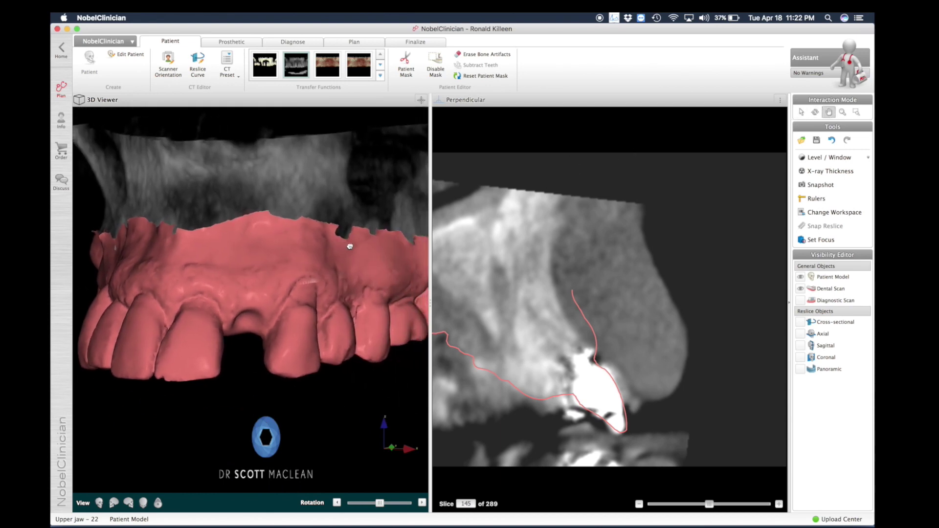
pyautogui.click(800, 301)
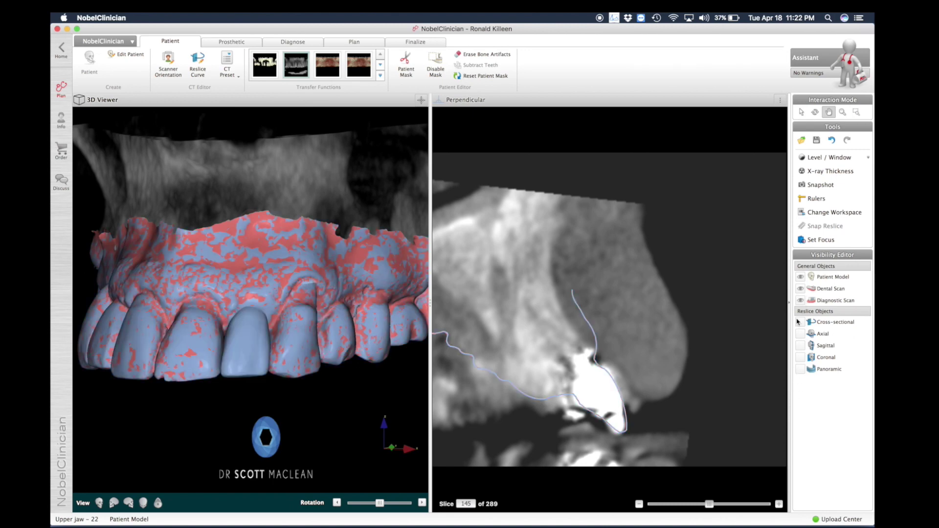
pyautogui.click(801, 321)
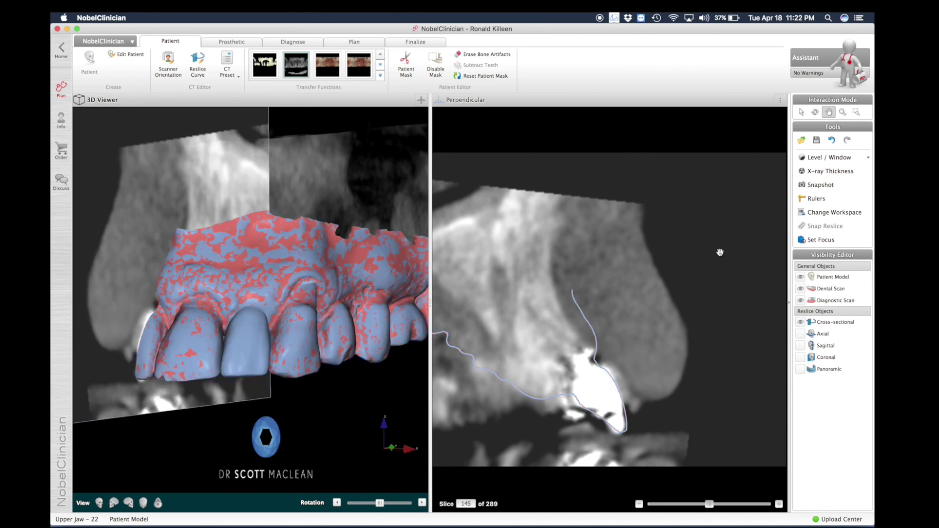
pyautogui.click(807, 240)
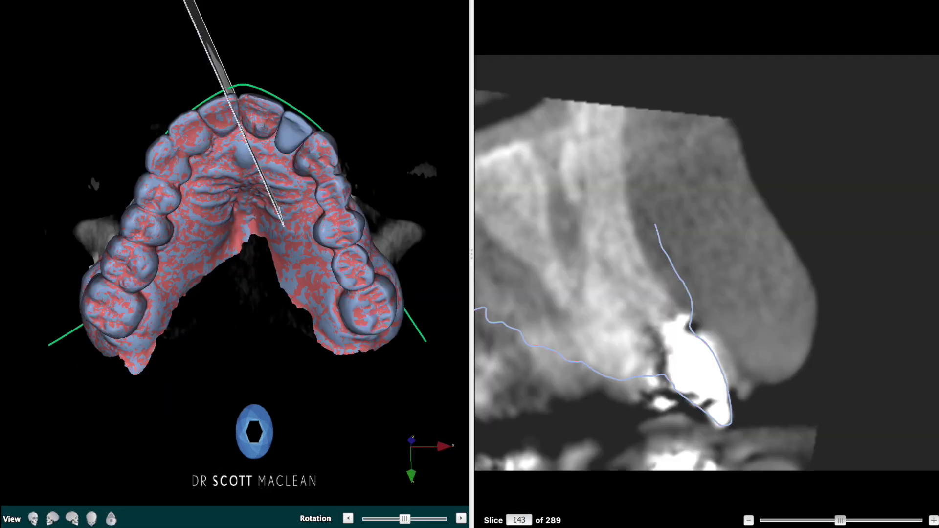
# View the arch from above and move the cross-section to the left molars, slice 47 of 289
pyautogui.moveTo(186, 45); pyautogui.dragTo(355, 311)
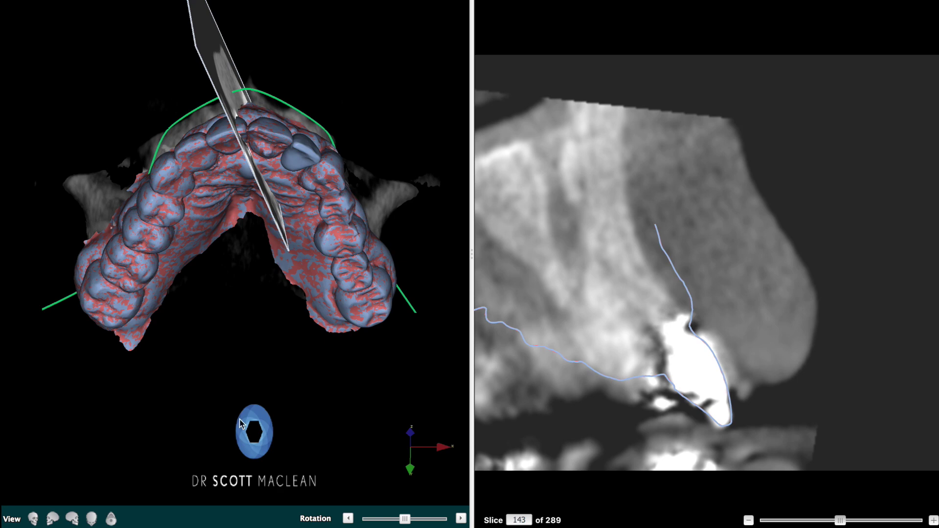
pyautogui.click(116, 296)
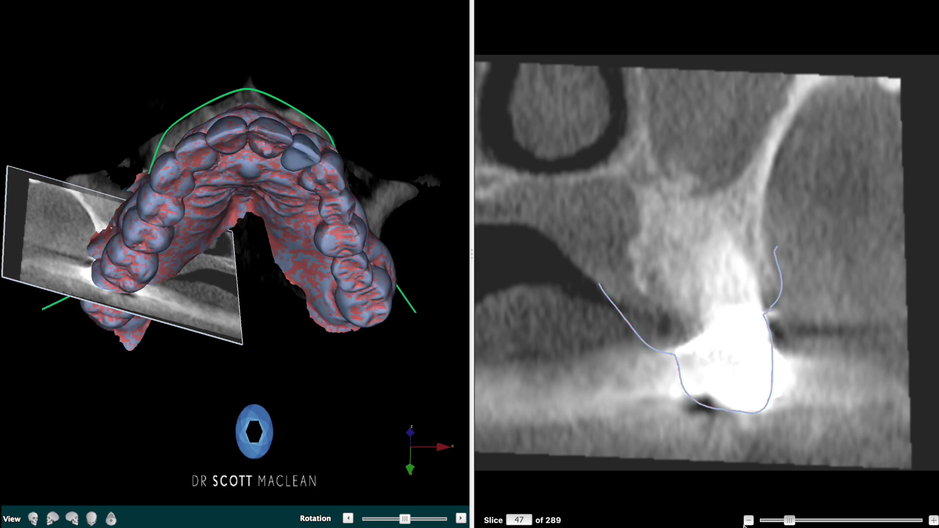
# Step the cross-section forward from slice 47 past slice 94 and reset the 3D view to the front
pyautogui.moveTo(790, 521); pyautogui.dragTo(804, 522)
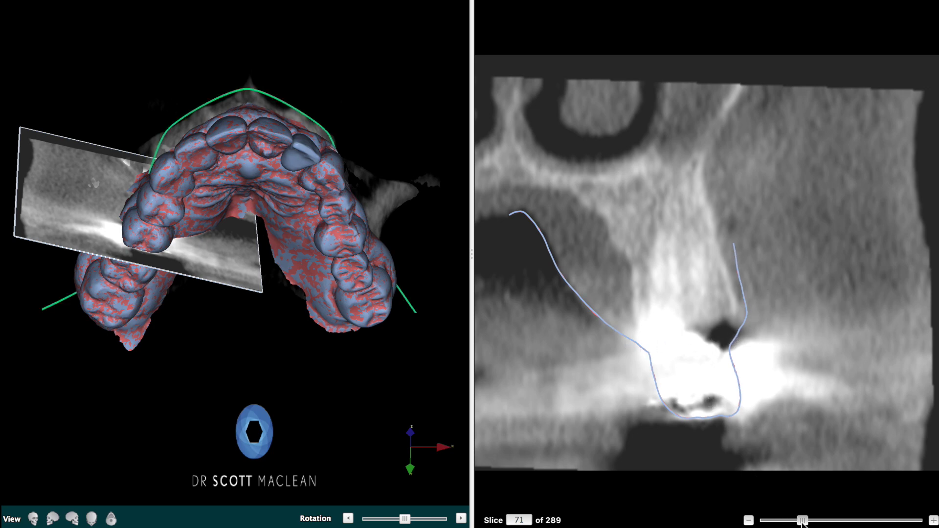
pyautogui.moveTo(799, 524); pyautogui.dragTo(855, 519)
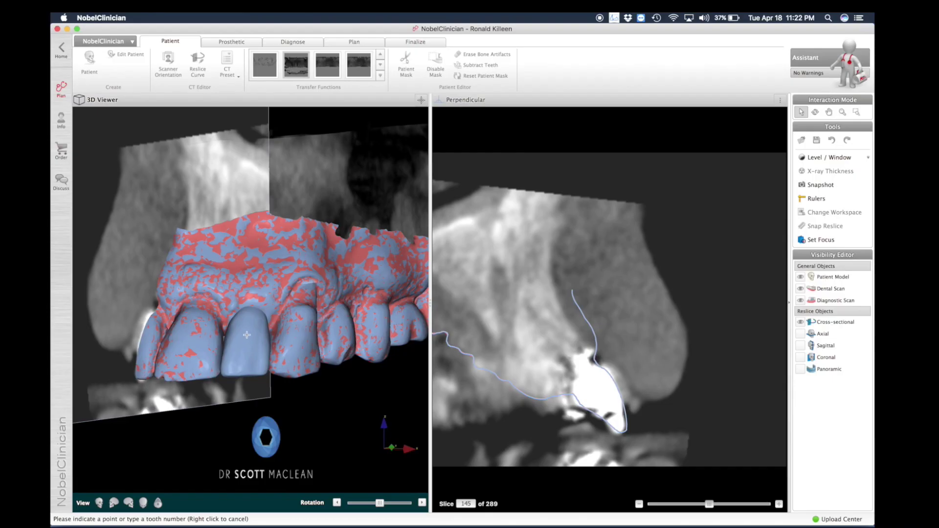
pyautogui.click(247, 342)
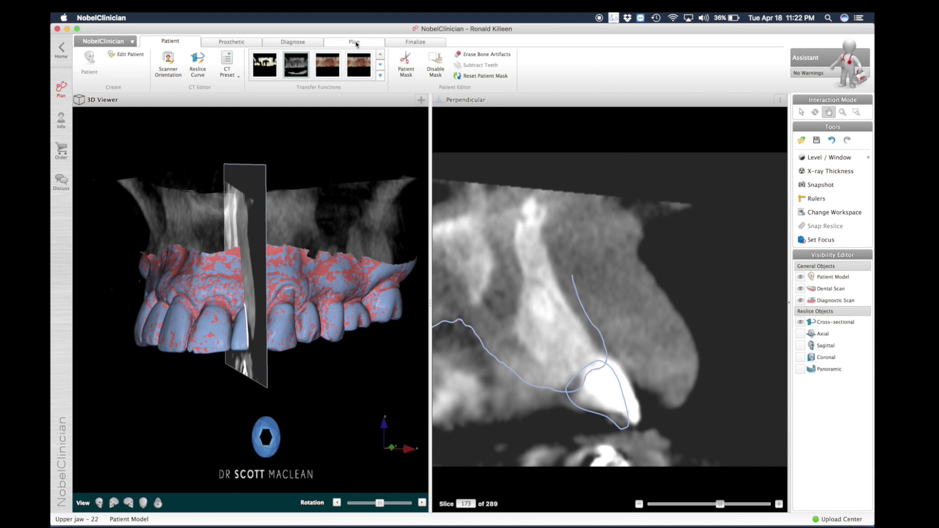
# Place a NobelActive NP 3.5 × 13 mm implant at tooth 22 by setting its shoulder and tip
pyautogui.click(356, 43)
pyautogui.click(89, 61)
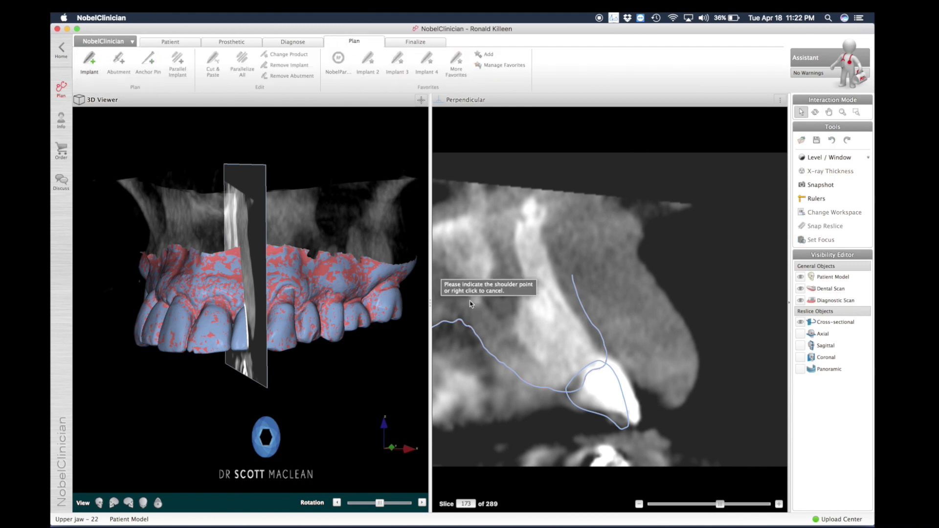
pyautogui.click(566, 352)
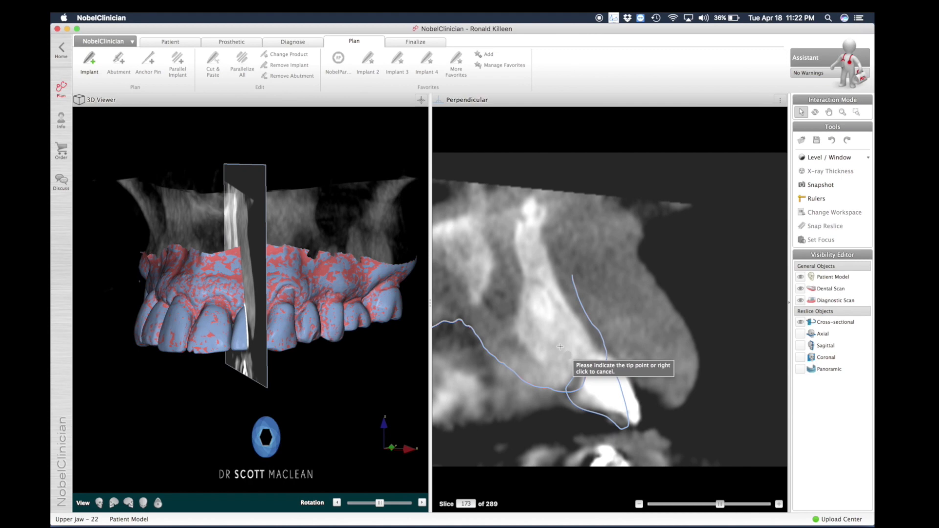
pyautogui.click(516, 247)
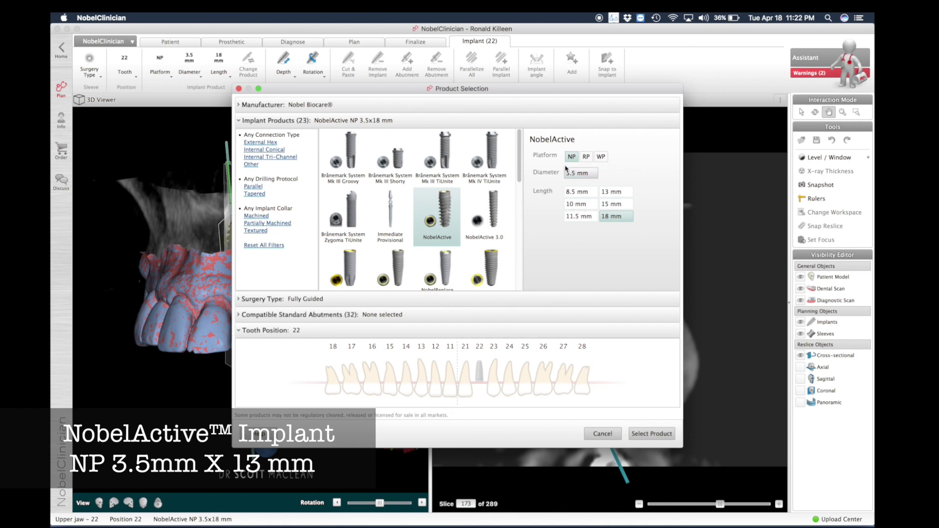
pyautogui.click(612, 192)
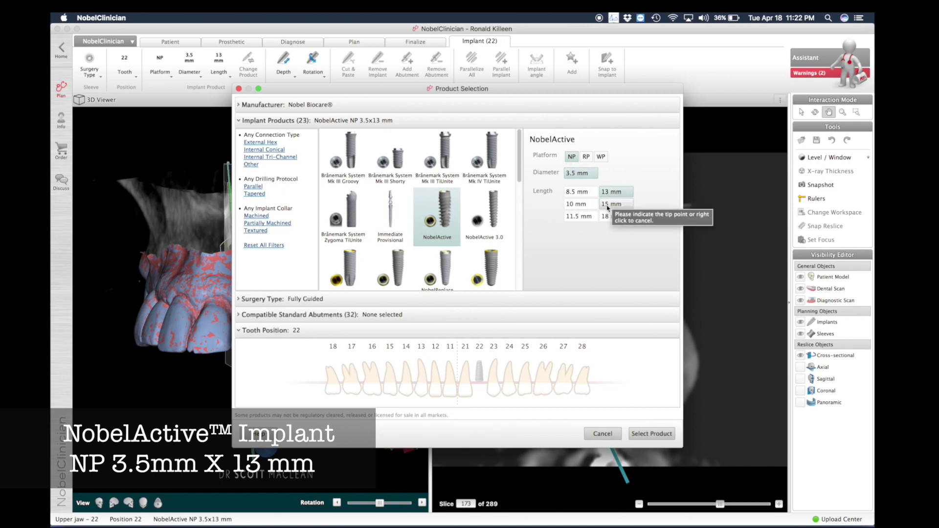
pyautogui.click(651, 433)
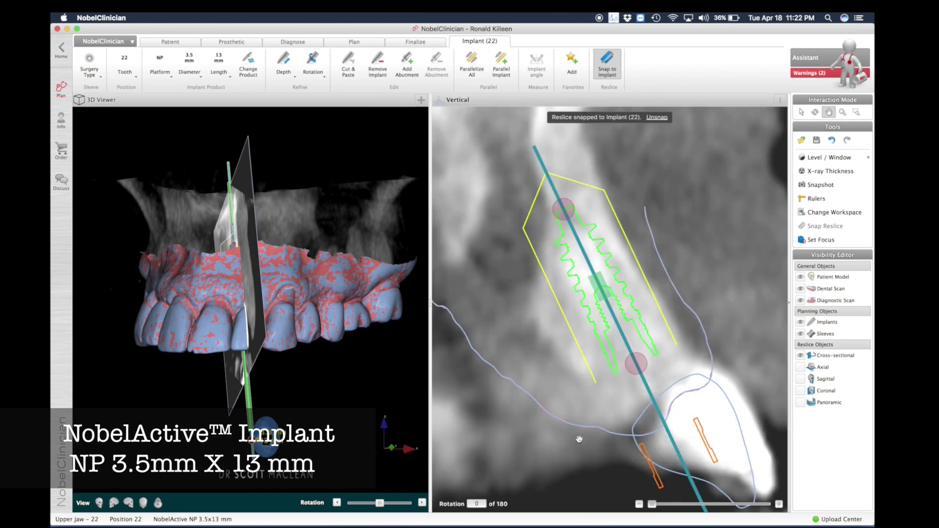
# Tilt and shift the implant in the vertical reslice, hide the cross-section, and show the arch frontally
pyautogui.moveTo(652, 505); pyautogui.dragTo(705, 509)
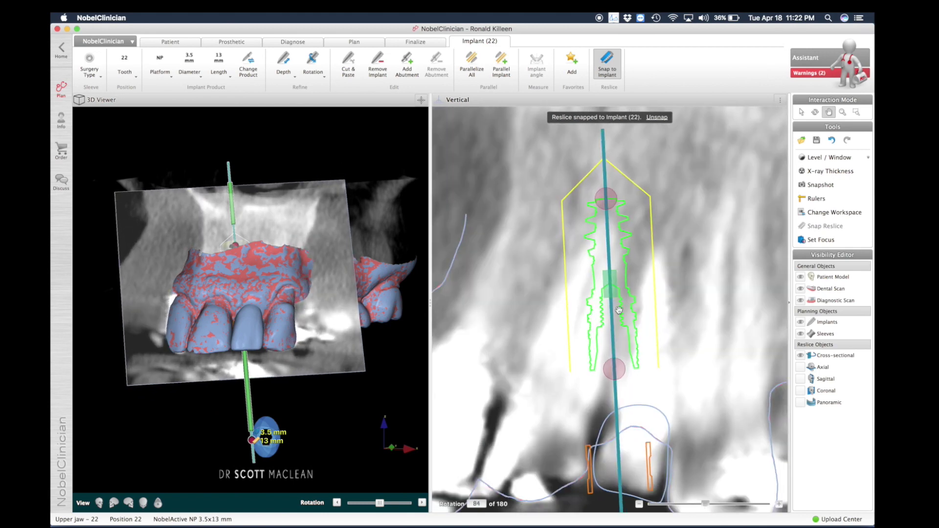
pyautogui.moveTo(606, 199); pyautogui.dragTo(615, 193)
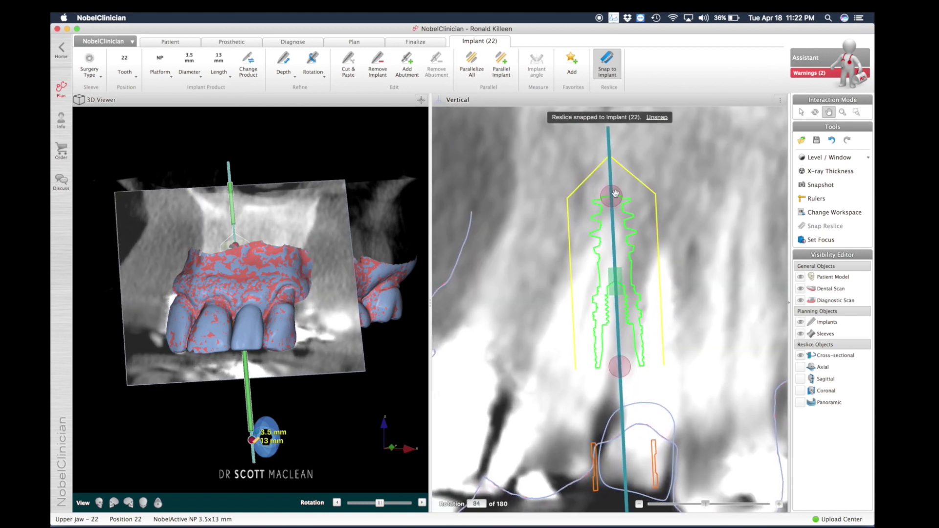
pyautogui.click(800, 112)
pyautogui.moveTo(608, 202); pyautogui.dragTo(642, 209)
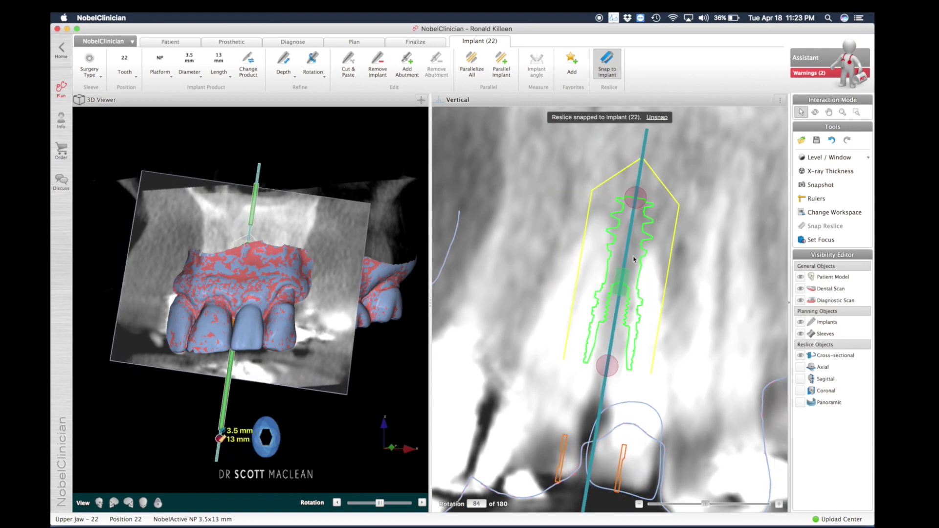
pyautogui.moveTo(620, 285); pyautogui.dragTo(650, 292)
pyautogui.moveTo(640, 205); pyautogui.dragTo(631, 204)
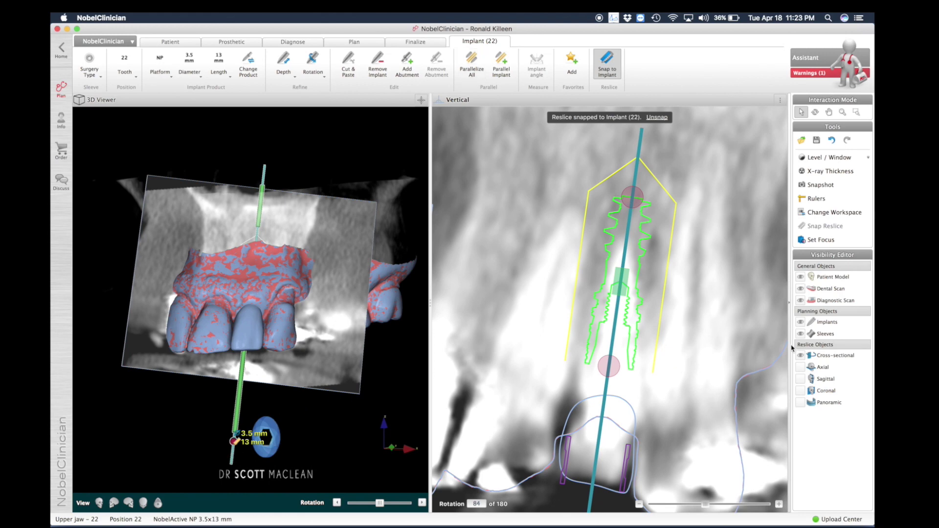
pyautogui.click(800, 356)
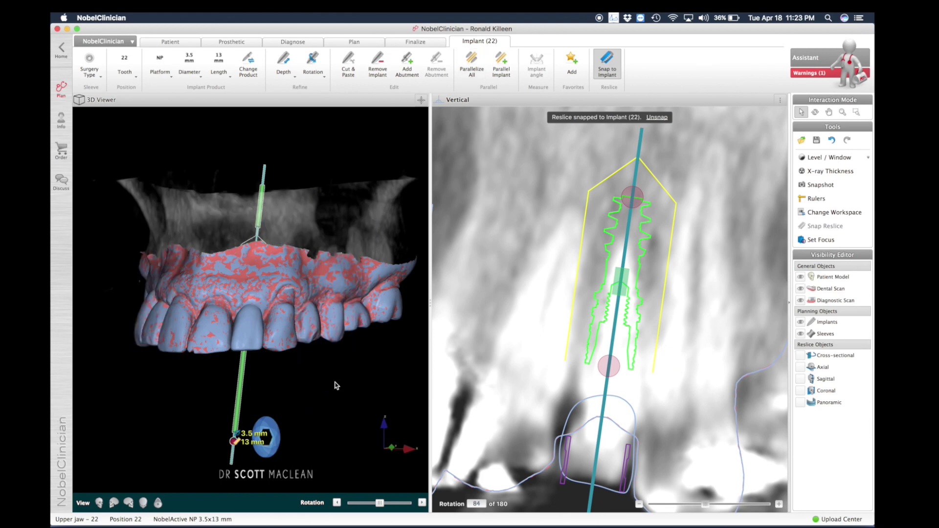
pyautogui.moveTo(379, 504); pyautogui.dragTo(396, 505)
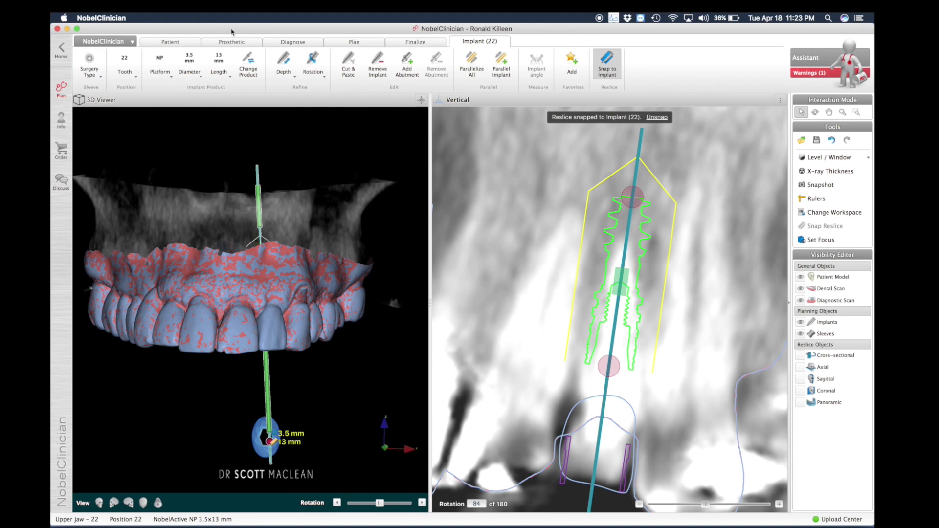
# Place a point annotation on the tooth 22 crown and rotate the vertical reslice around the implant
pyautogui.click(271, 44)
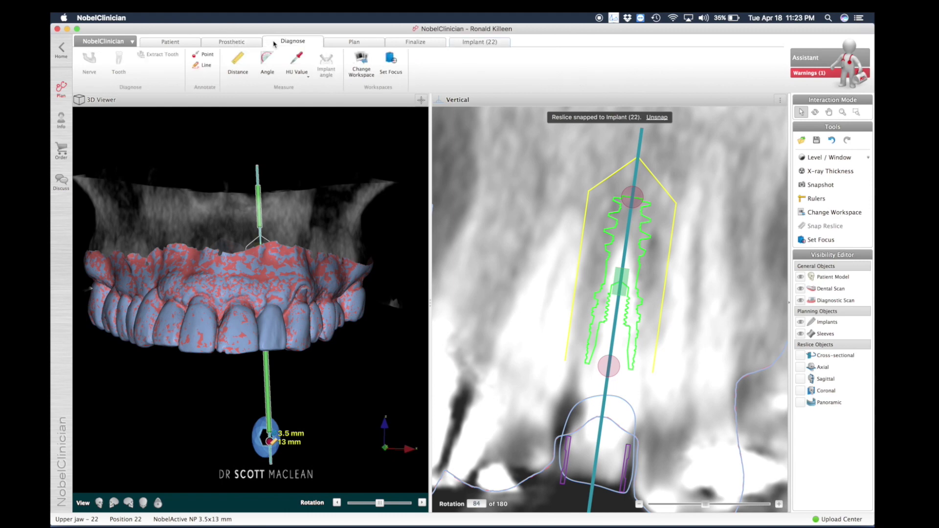
pyautogui.click(195, 57)
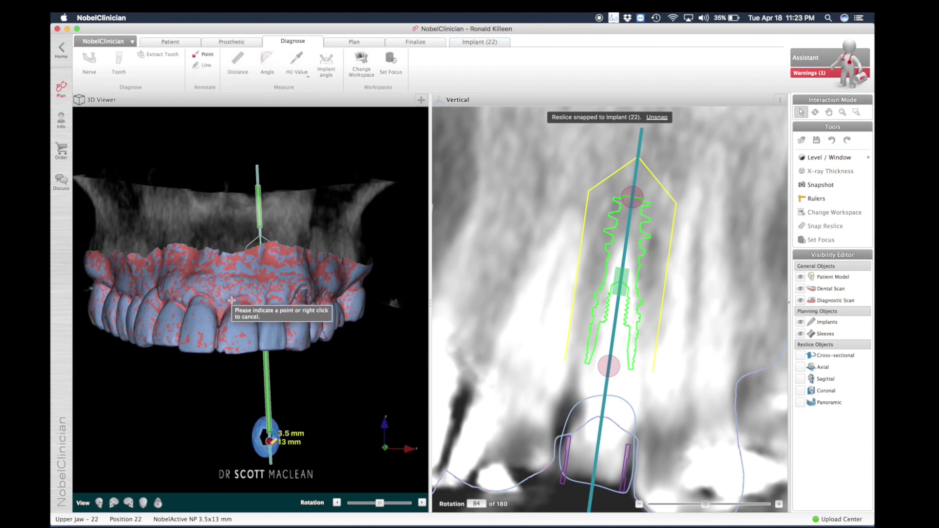
pyautogui.click(272, 302)
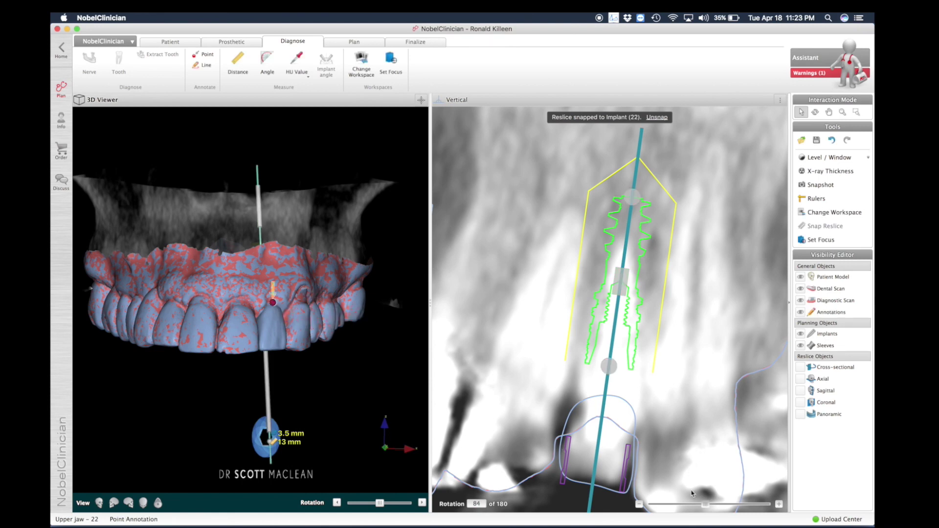
pyautogui.moveTo(709, 506); pyautogui.dragTo(762, 497)
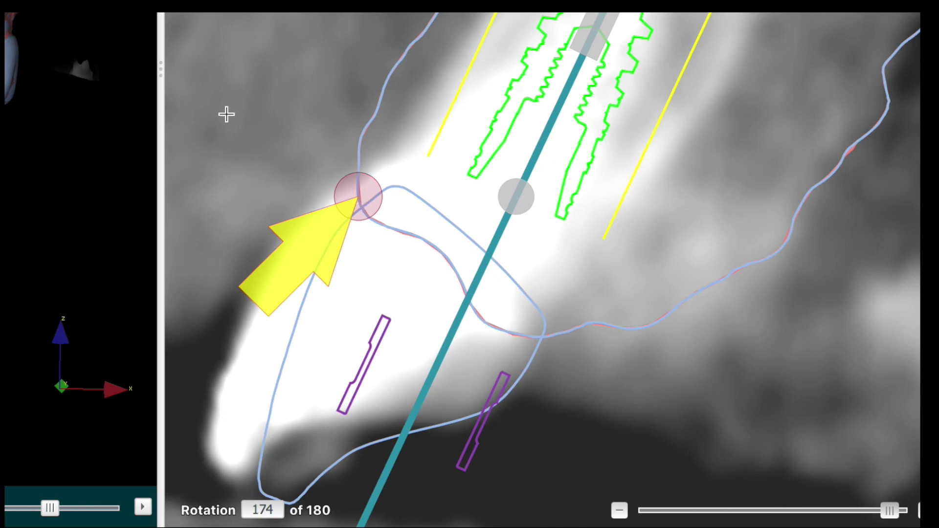
# Draw a yellow line annotation across the tooth 22 crown
pyautogui.click(358, 193)
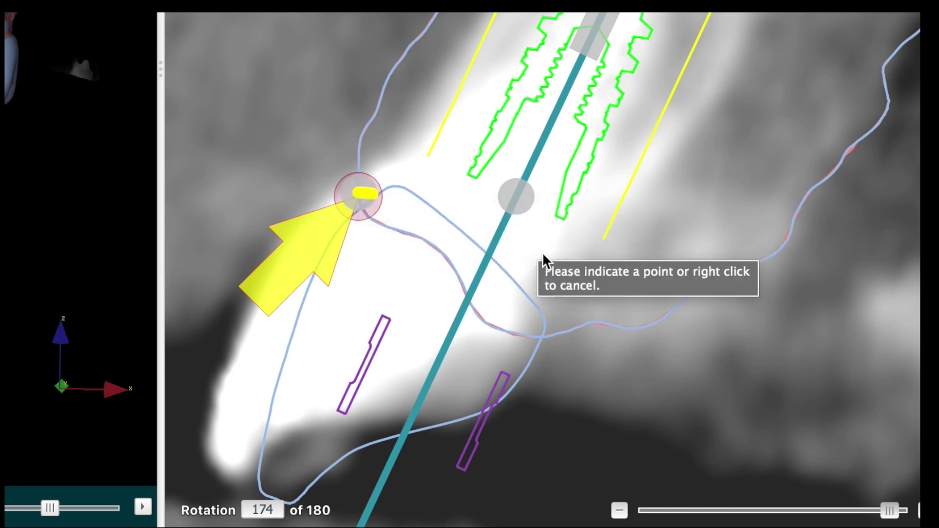
pyautogui.click(597, 301)
pyautogui.rightClick(597, 301)
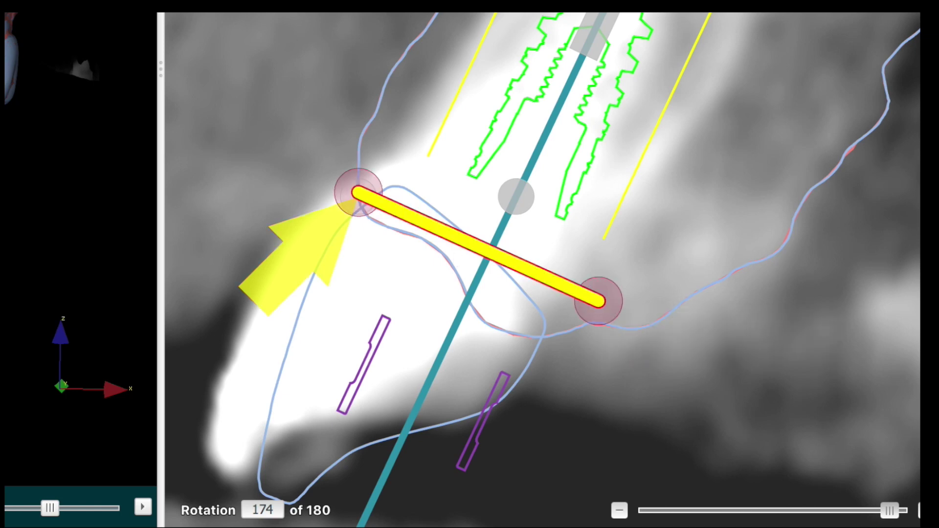
# Measure a 2.8 mm distance from the line toward the implant, refining endpoints and the reslice angle
pyautogui.click(444, 233)
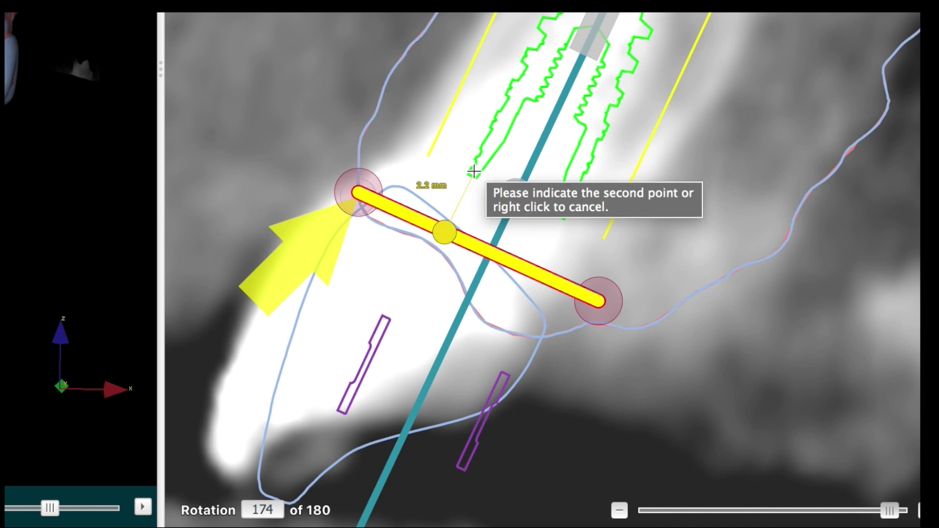
pyautogui.click(474, 170)
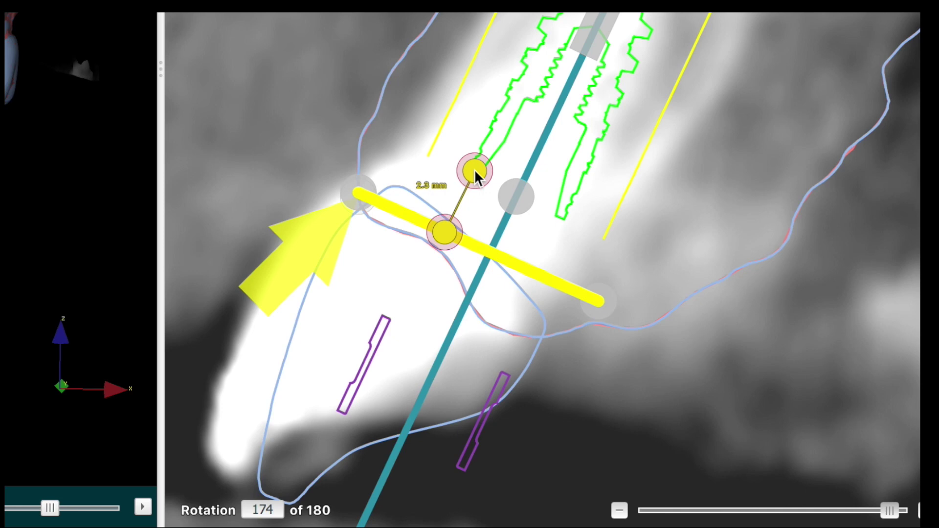
pyautogui.moveTo(474, 169)
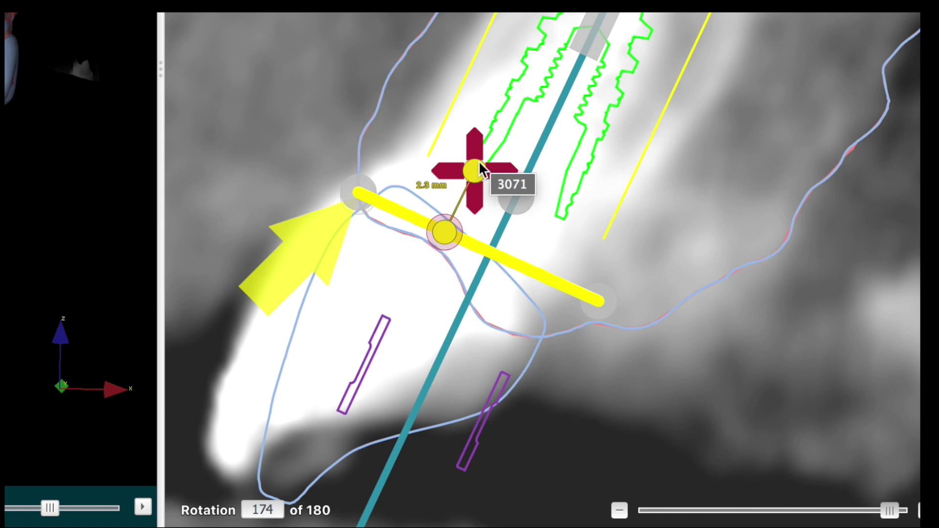
pyautogui.moveTo(476, 162); pyautogui.dragTo(483, 154)
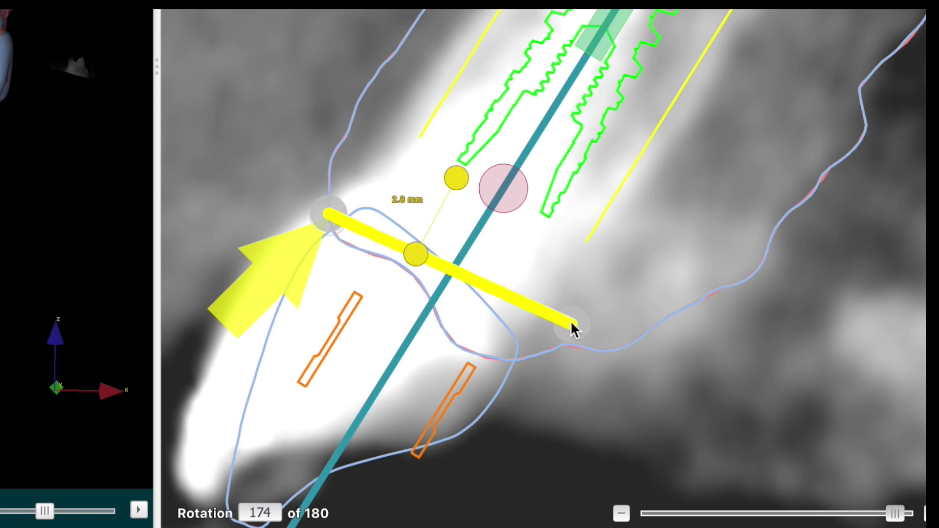
pyautogui.moveTo(572, 328); pyautogui.dragTo(564, 337)
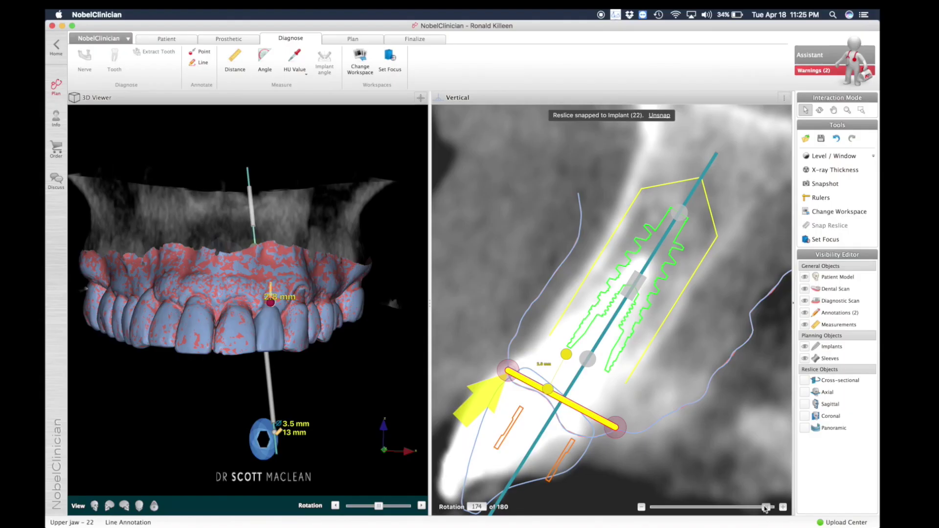
pyautogui.moveTo(768, 507); pyautogui.dragTo(704, 508)
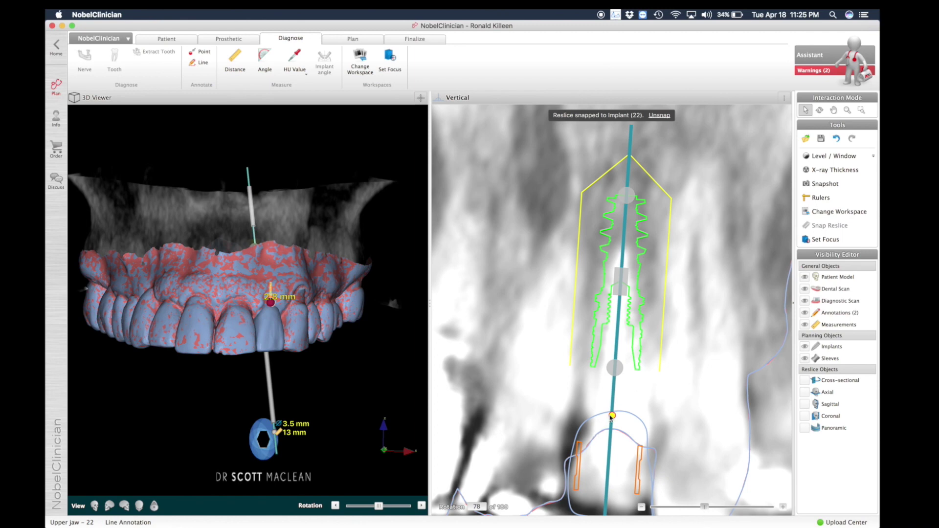
# Nudge implant 22 slightly right and back
pyautogui.click(614, 371)
pyautogui.moveTo(614, 372); pyautogui.dragTo(619, 373)
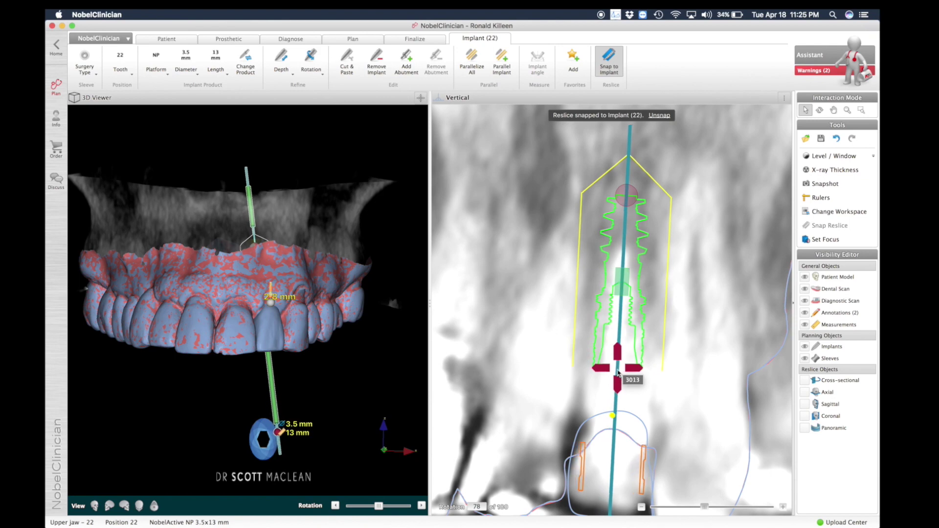
pyautogui.moveTo(617, 372); pyautogui.dragTo(615, 372)
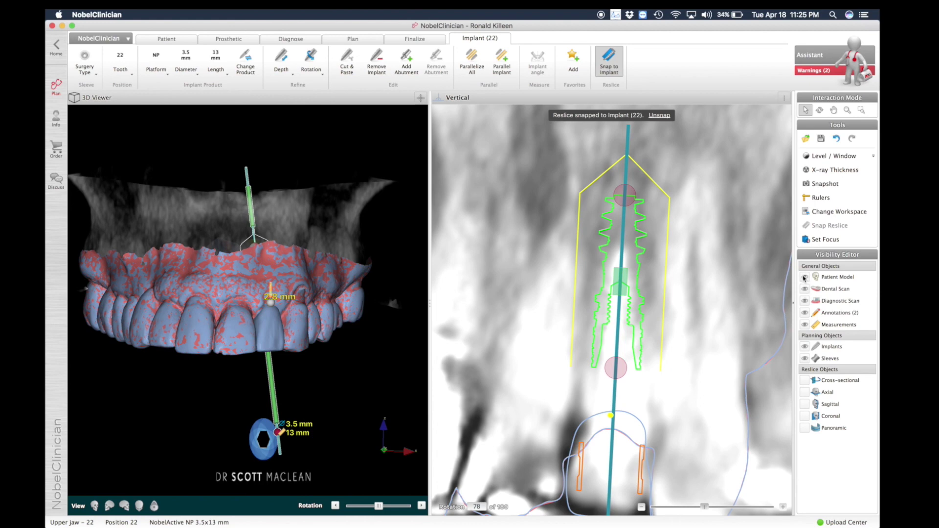
# Rotate the jaw to an occlusal view with both dental and diagnostic scans shown
pyautogui.click(804, 289)
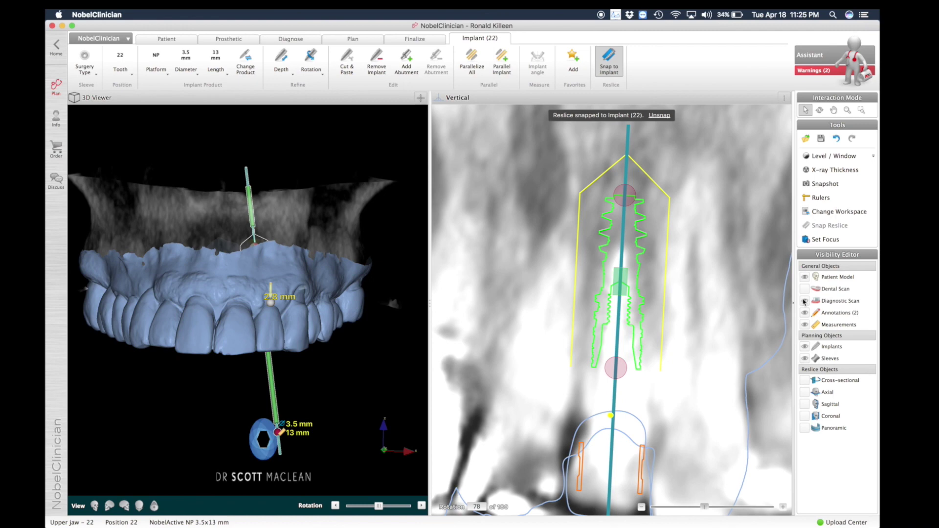
pyautogui.click(804, 290)
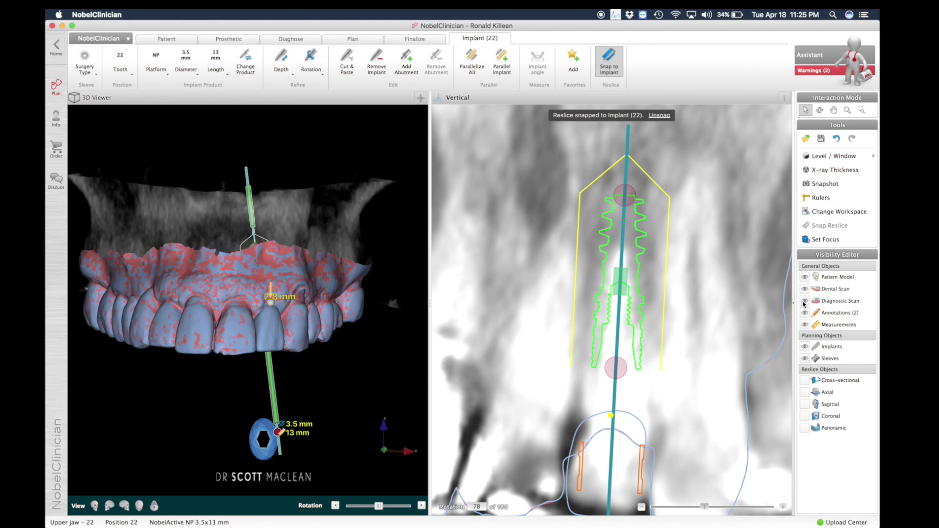
pyautogui.click(804, 301)
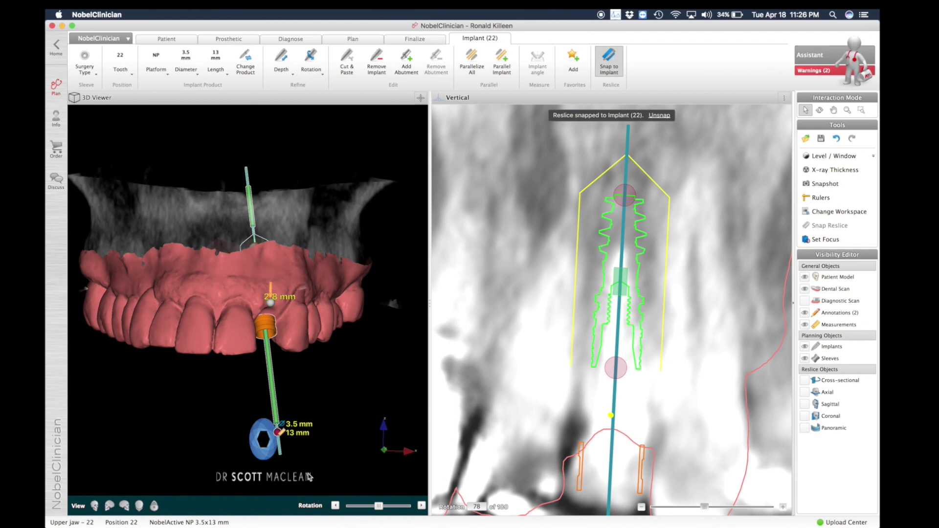
pyautogui.click(819, 110)
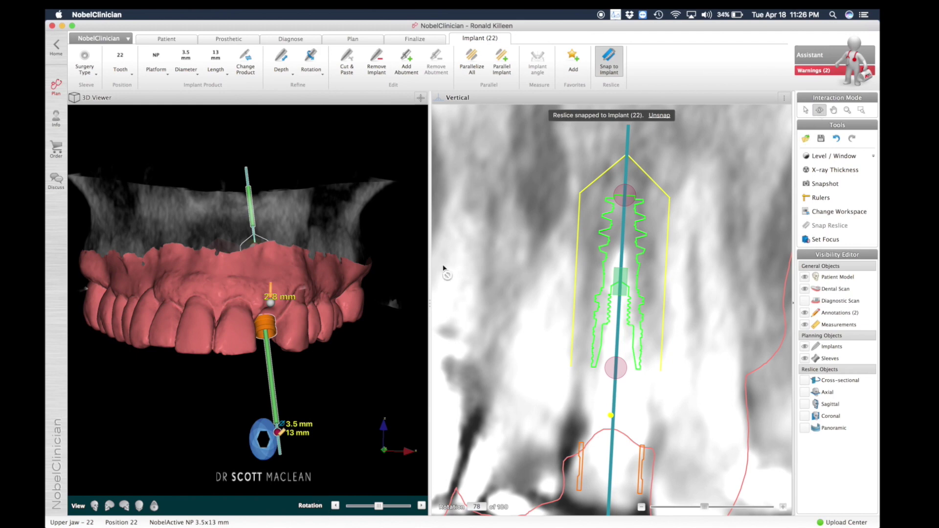
pyautogui.moveTo(289, 298); pyautogui.dragTo(240, 135)
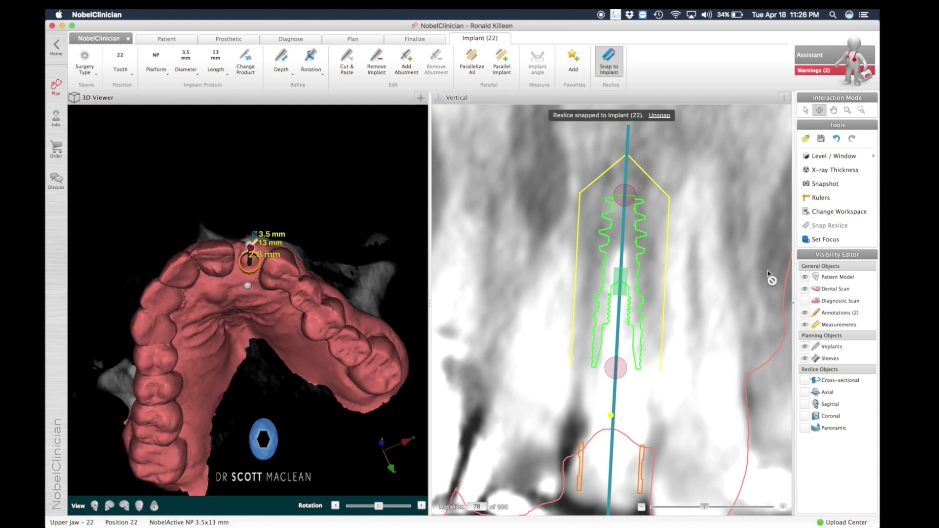
pyautogui.click(805, 301)
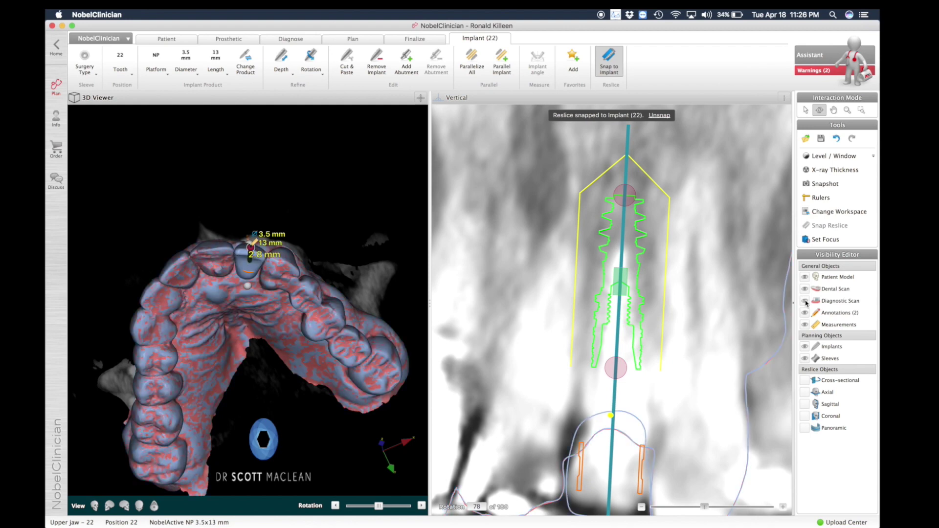
pyautogui.click(351, 40)
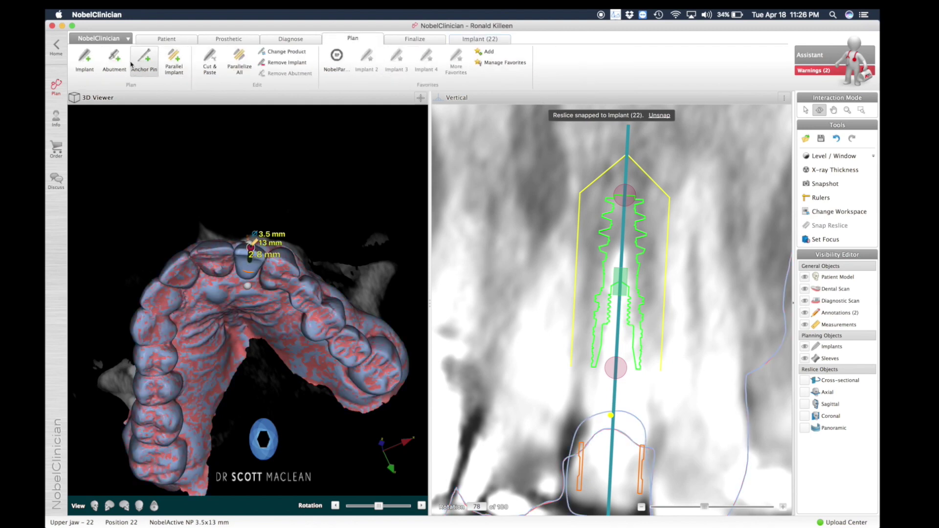
# Add an ASC Single-Unit abutment with a 10° screw-channel angle to implant 22
pyautogui.click(113, 63)
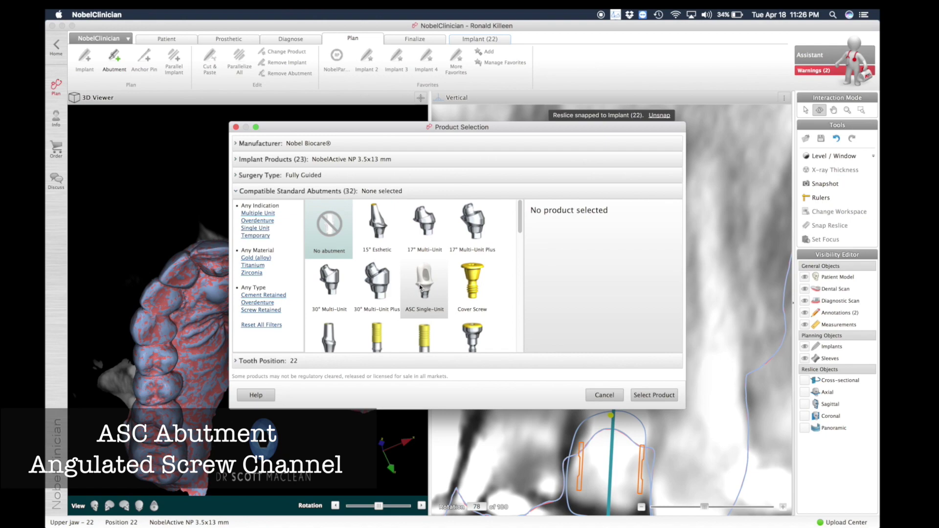
pyautogui.click(420, 288)
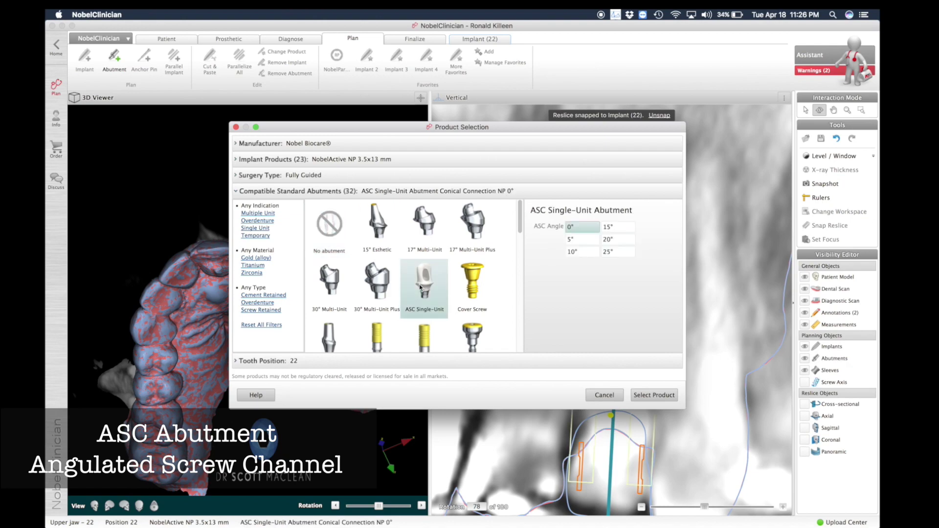
pyautogui.click(579, 252)
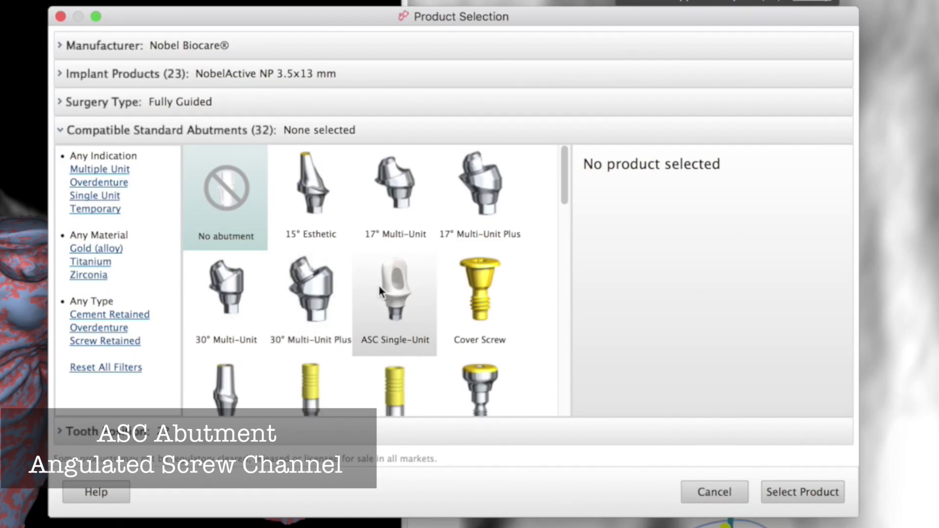
pyautogui.click(388, 302)
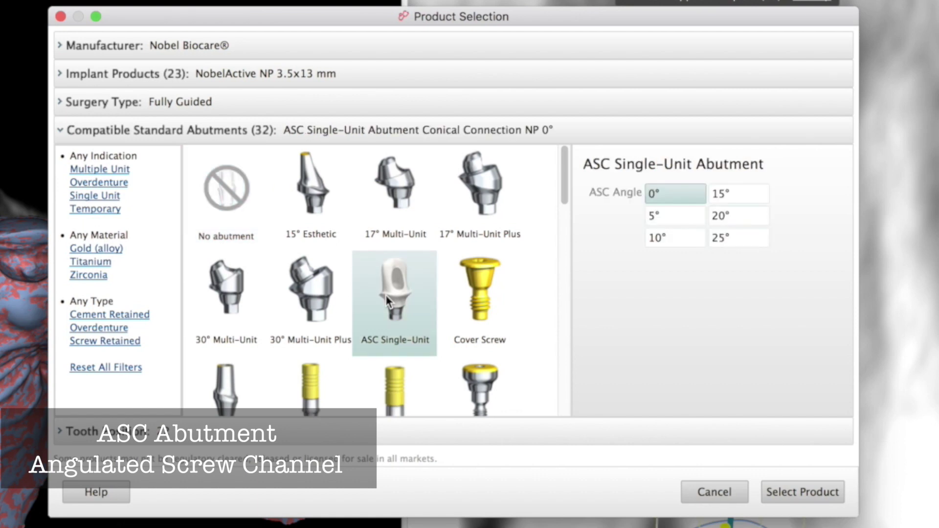
pyautogui.click(668, 237)
pyautogui.click(802, 492)
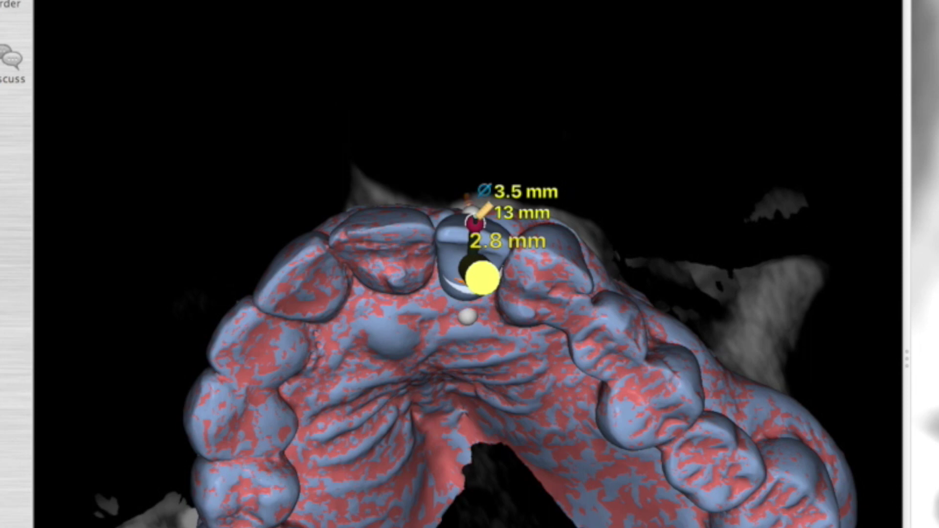
# Zoom in on the tooth 22 abutment, tilt to a side view, and rotate the implant about its axis
pyautogui.scroll(6, 697, 183)
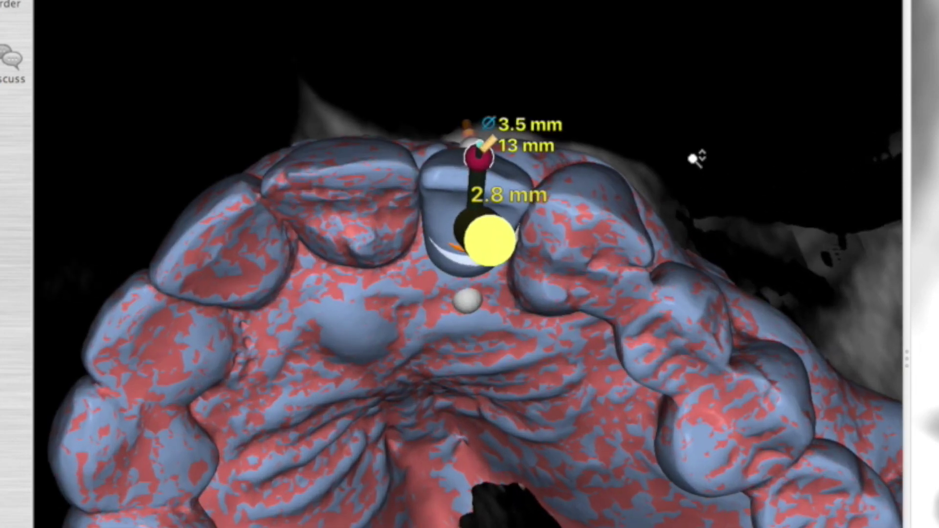
pyautogui.scroll(2, 700, 132)
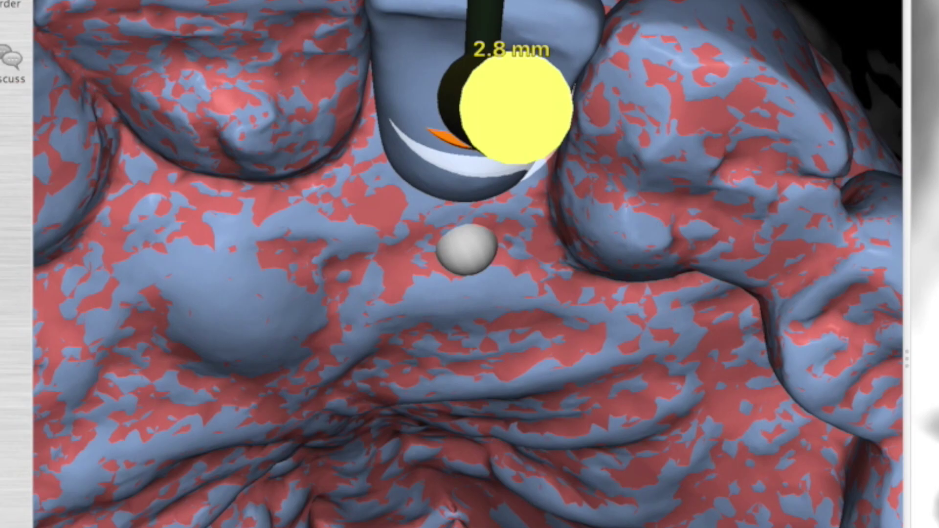
pyautogui.moveTo(780, 189); pyautogui.dragTo(732, 470, button='right')
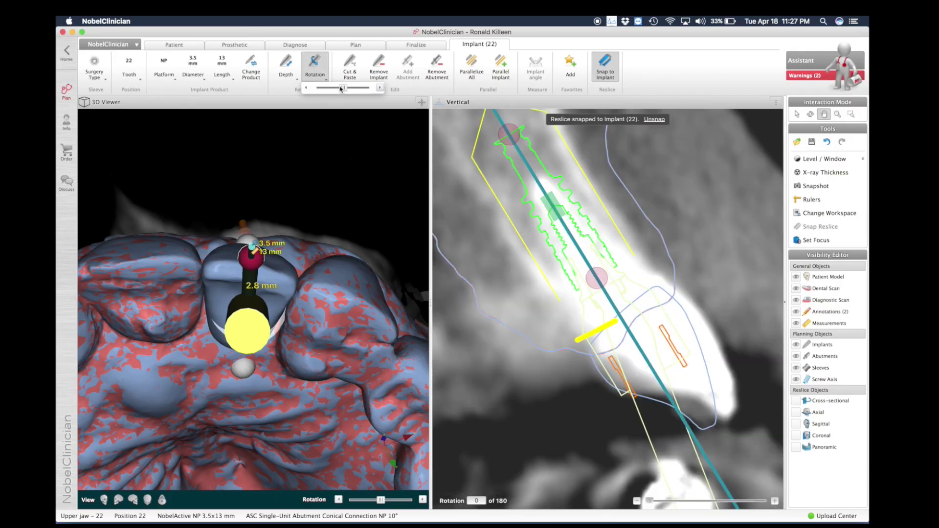
pyautogui.moveTo(342, 89)
pyautogui.mouseDown()
pyautogui.moveTo(358, 88)
pyautogui.moveTo(320, 88)
pyautogui.moveTo(343, 89)
pyautogui.mouseUp()
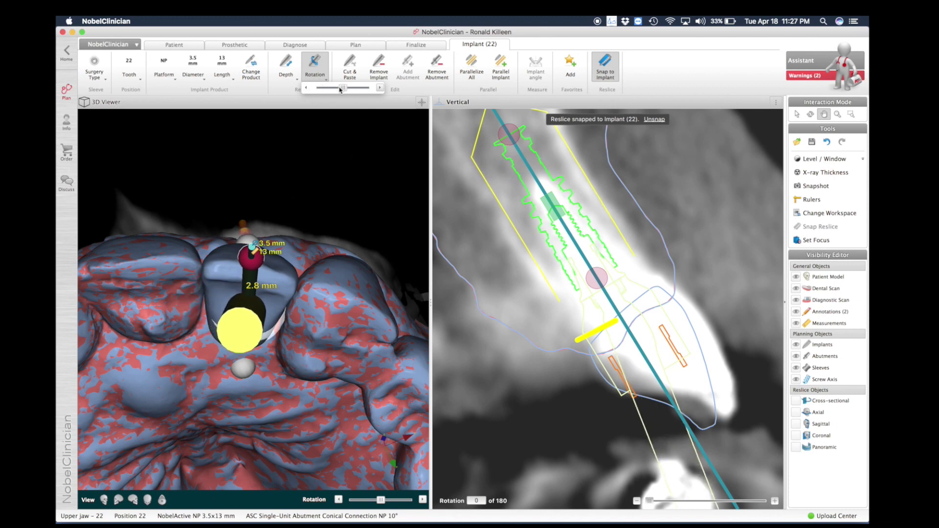
# Switch to Select mode and rotate implant 22 one small step with the Rotation flyout arrow
pyautogui.click(251, 255)
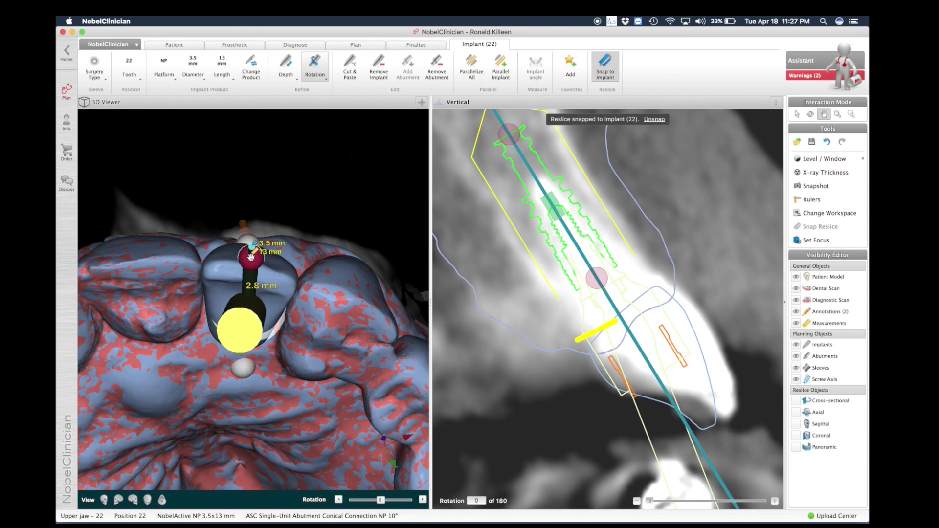
pyautogui.click(796, 114)
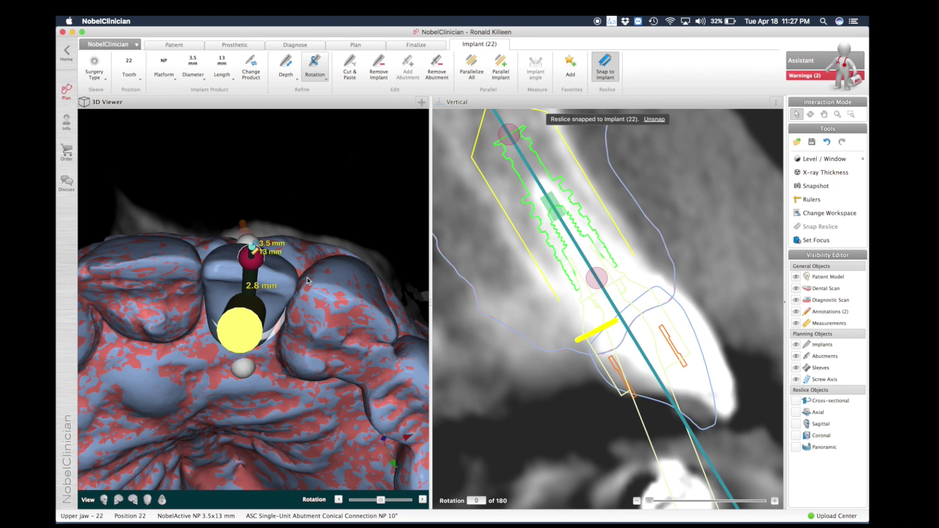
pyautogui.click(312, 68)
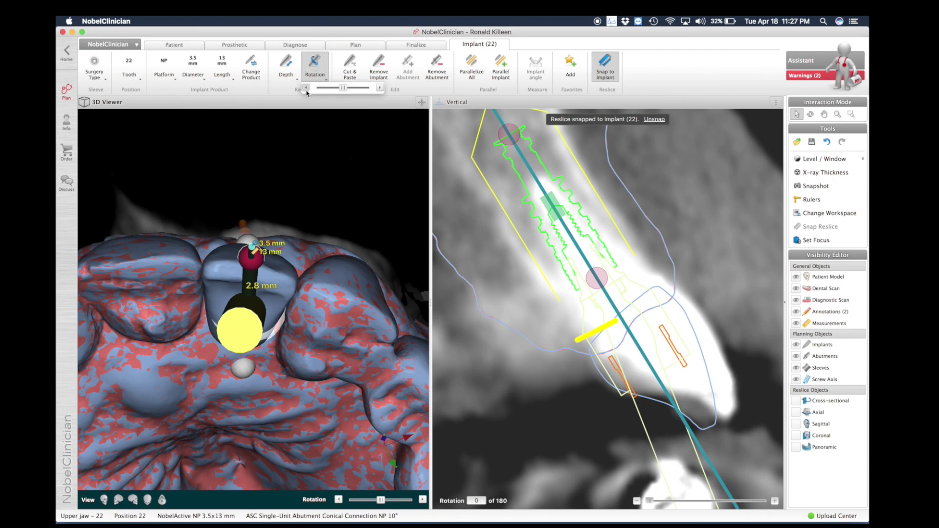
pyautogui.click(306, 88)
pyautogui.click(380, 88)
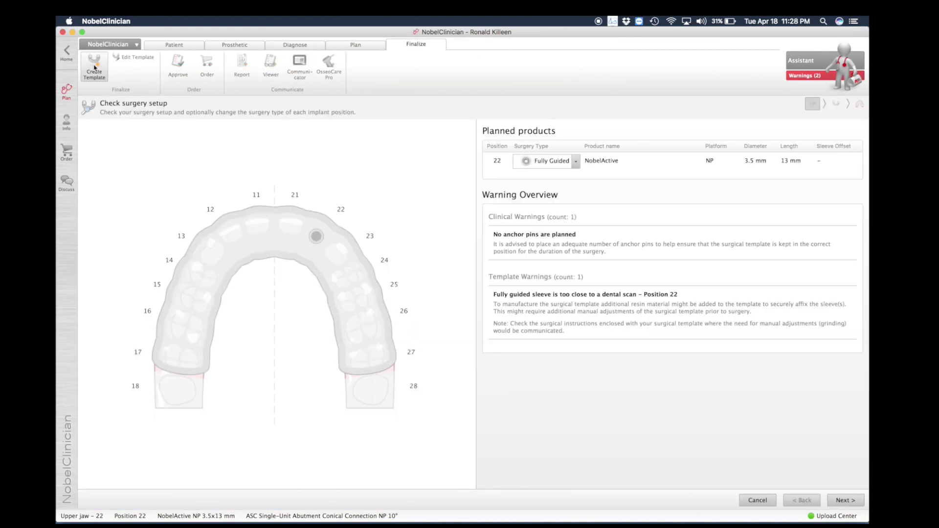
# Calculate the fully guided template, orbit it from occlusal angles, and show the Warnings (2) list
pyautogui.click(839, 500)
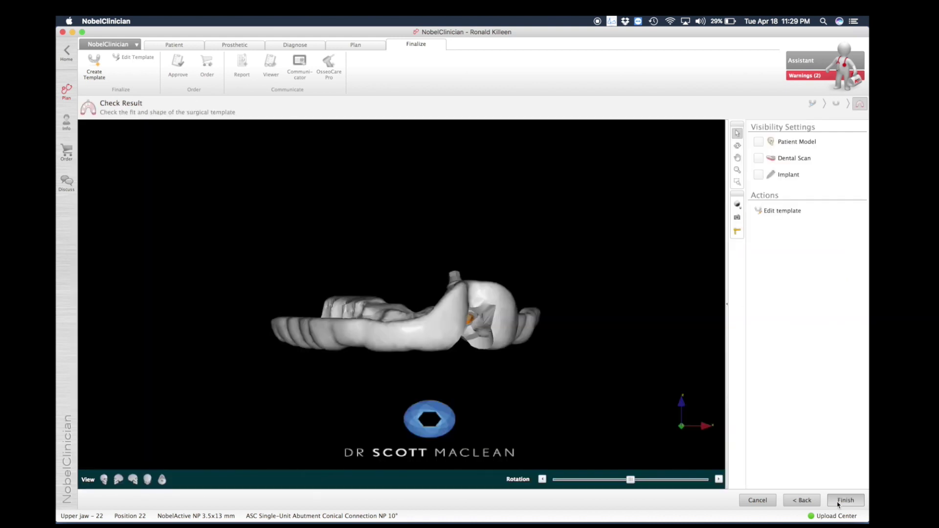
pyautogui.click(737, 145)
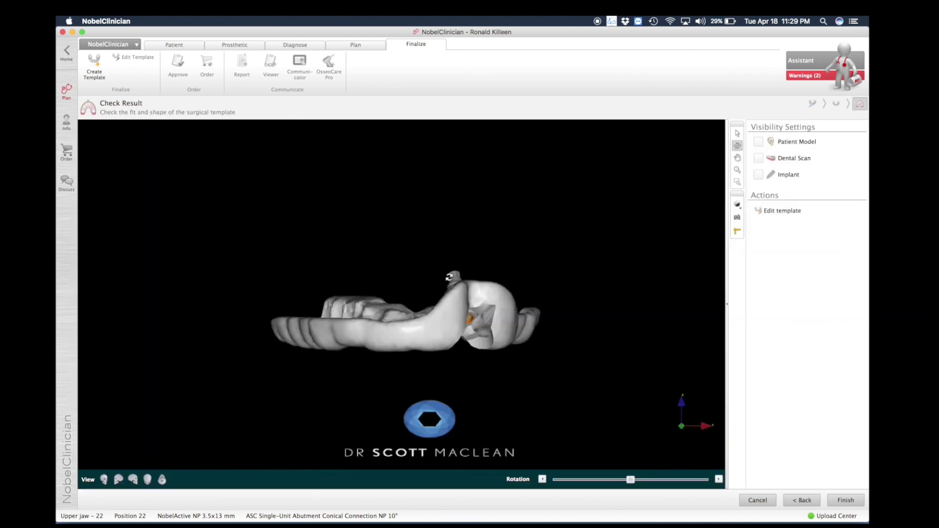
pyautogui.moveTo(448, 294); pyautogui.dragTo(405, 339)
pyautogui.moveTo(563, 360); pyautogui.dragTo(459, 261)
pyautogui.moveTo(352, 298); pyautogui.dragTo(587, 313)
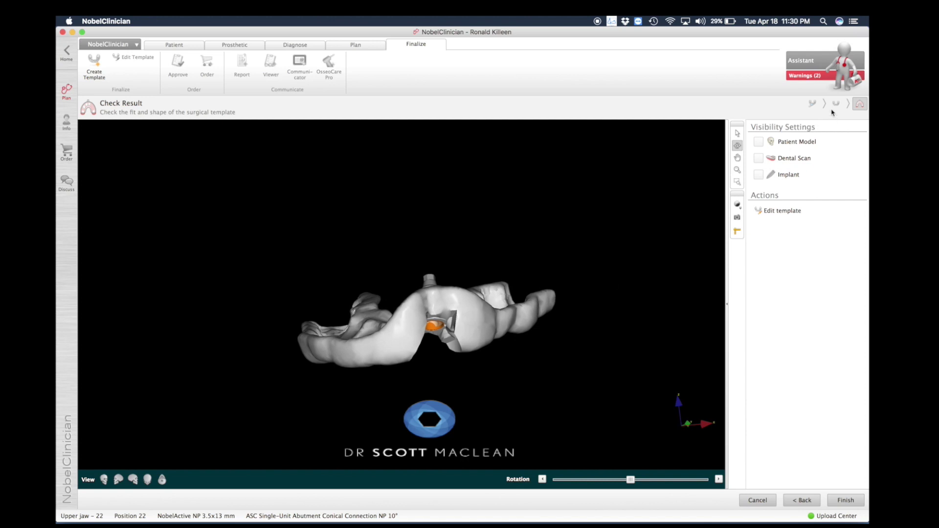
pyautogui.click(804, 76)
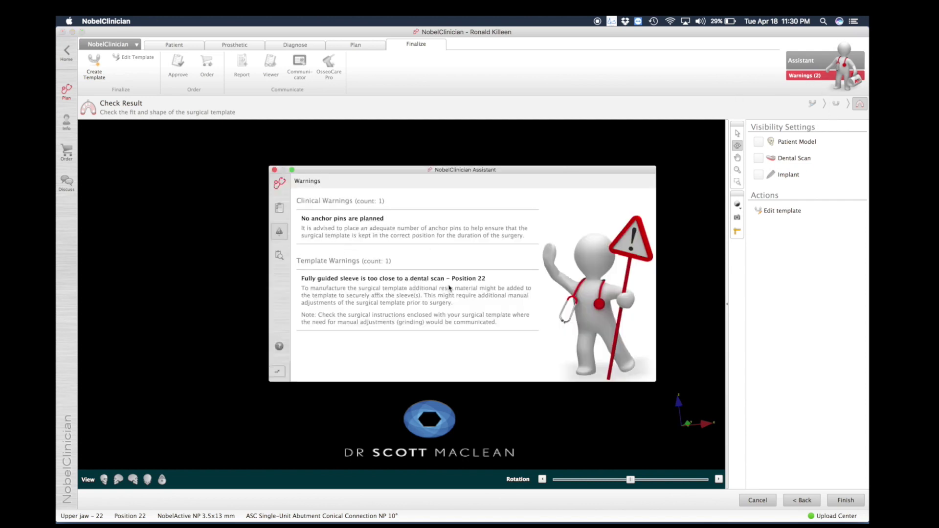
# Close the Warnings window and turn the template to an occlusal top view
pyautogui.click(808, 77)
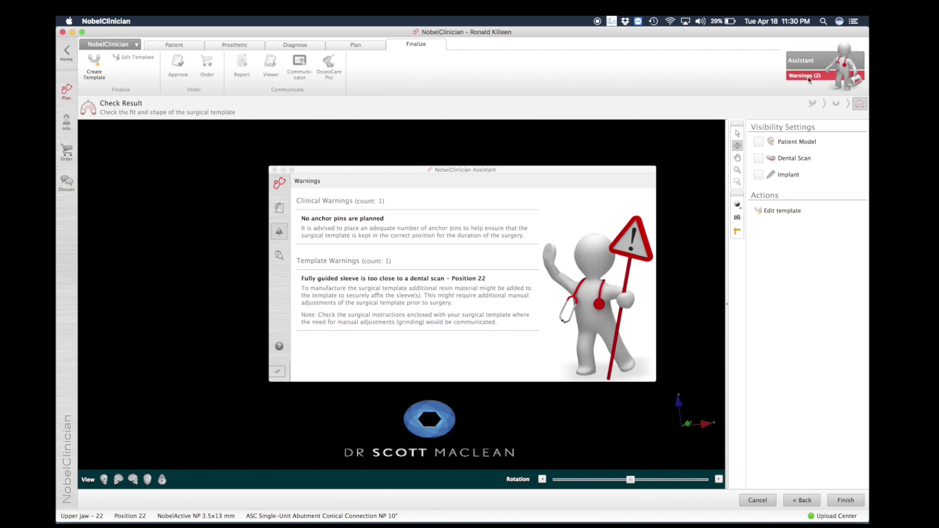
pyautogui.click(274, 170)
pyautogui.moveTo(421, 365); pyautogui.dragTo(356, 218)
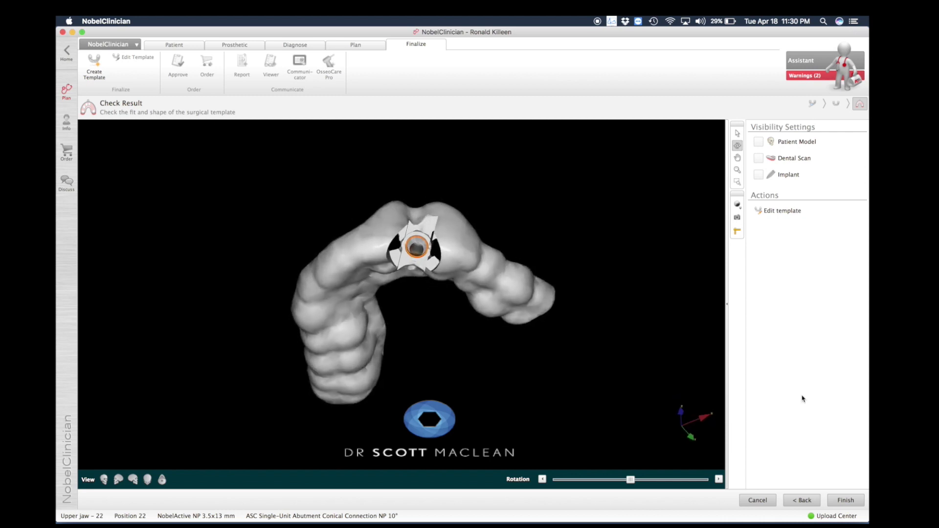
# Finish the template, agree to all approval statements, and choose Approve later
pyautogui.click(843, 500)
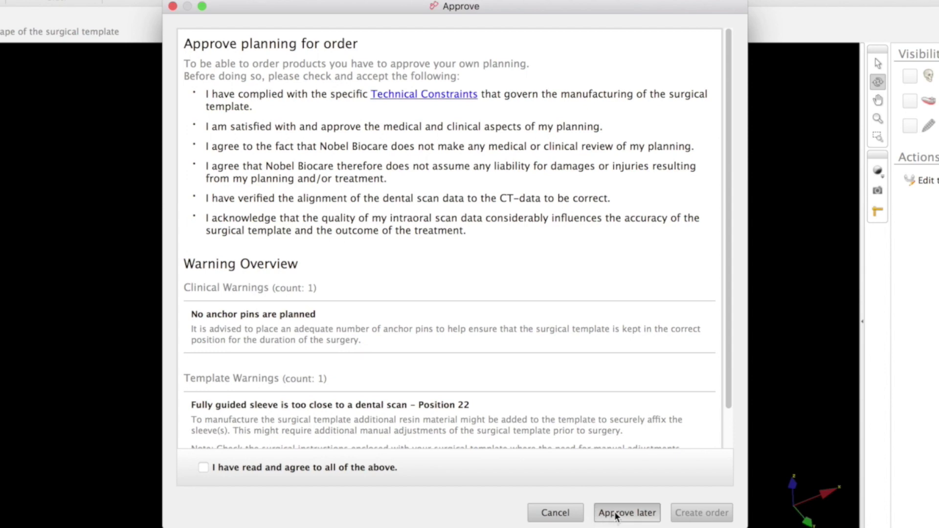
pyautogui.click(204, 470)
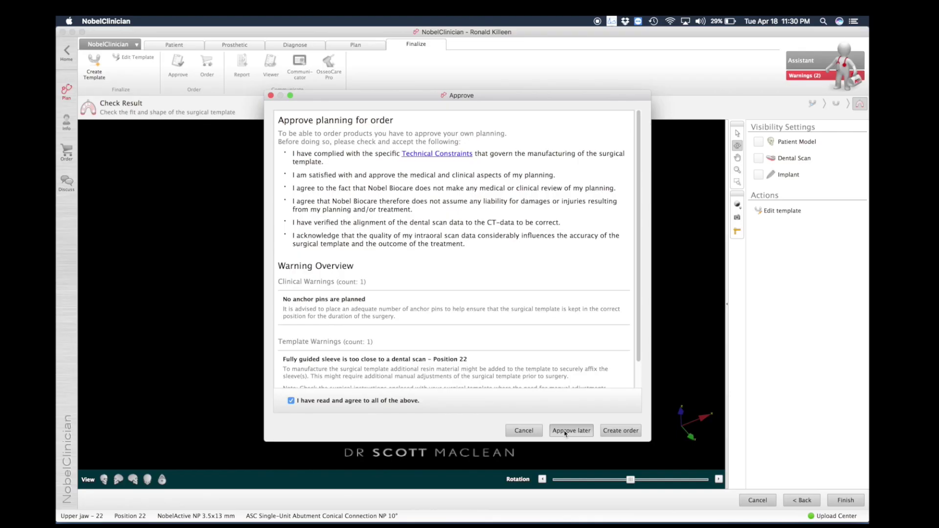
pyautogui.click(570, 430)
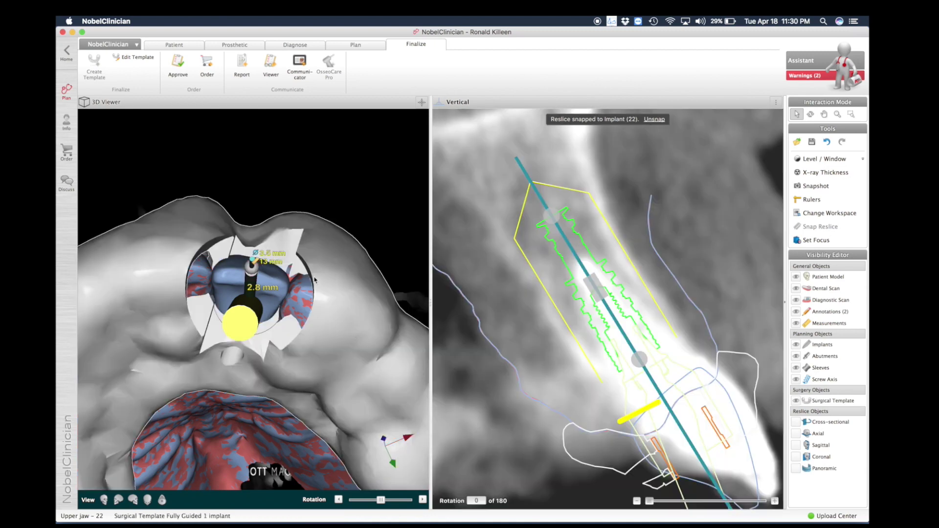
# Hide the Dental Scan and Diagnostic Scan, then orbit the 3D view and vertical reslice around implant 22
pyautogui.click(810, 114)
pyautogui.moveTo(283, 194); pyautogui.dragTo(278, 115)
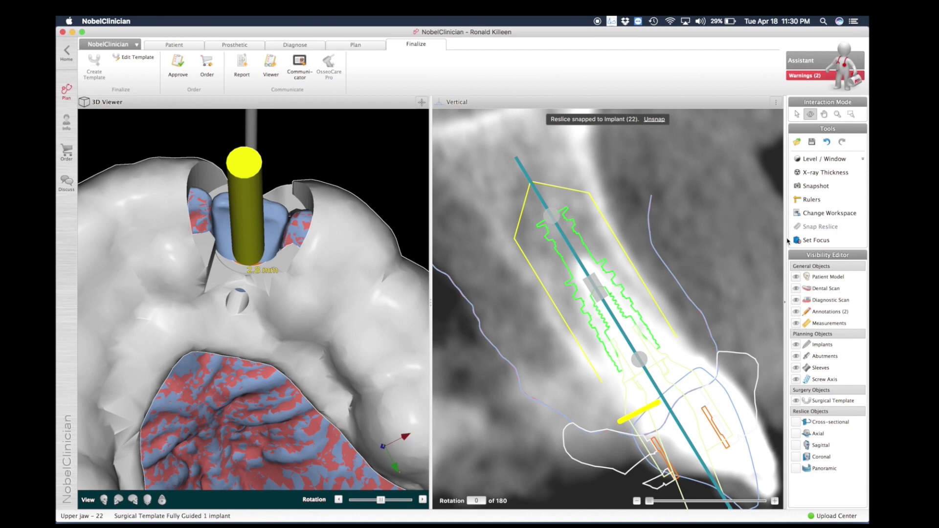
pyautogui.click(795, 289)
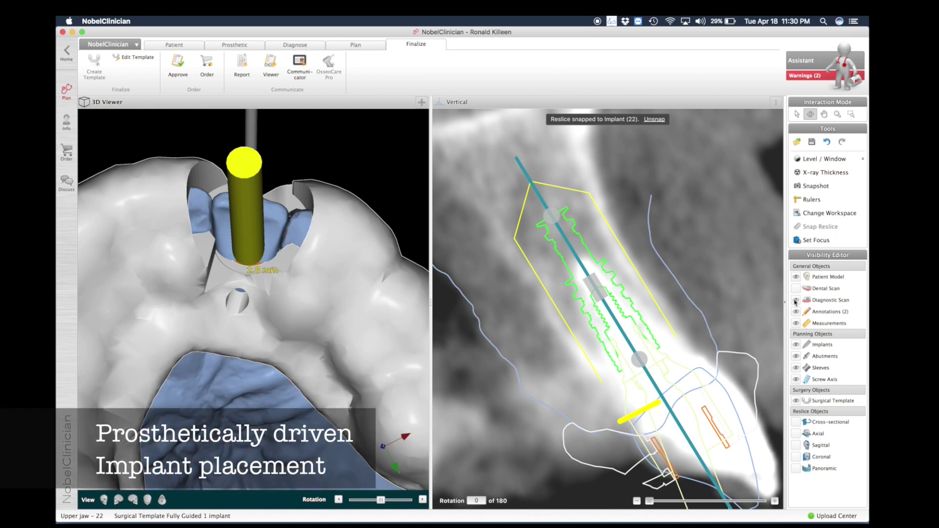
pyautogui.click(795, 299)
pyautogui.moveTo(215, 312); pyautogui.dragTo(234, 372)
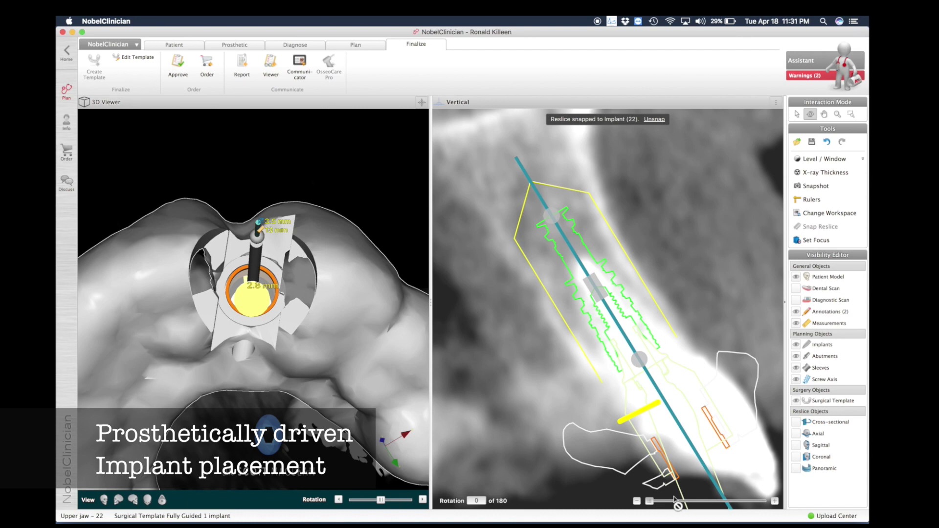
pyautogui.moveTo(649, 501); pyautogui.dragTo(687, 501)
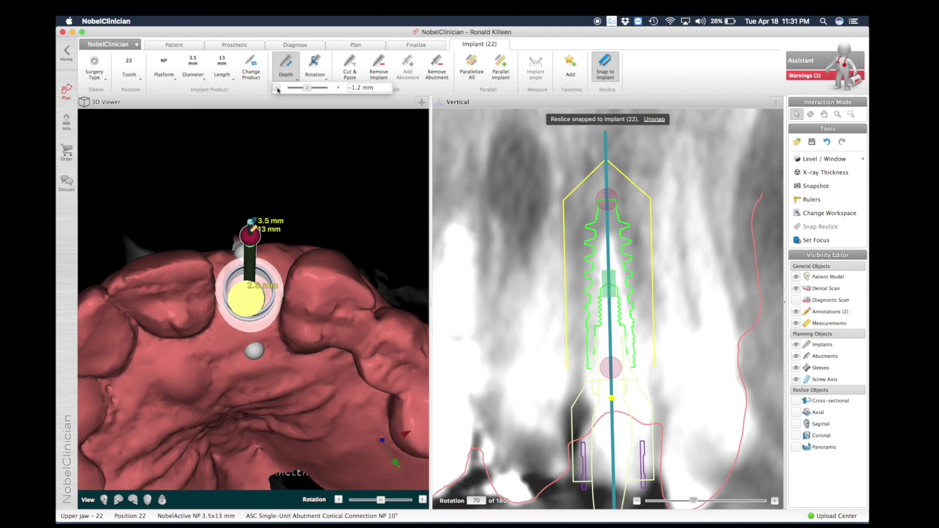
# Raise implant 22's depth from -1.2 mm to 0.1 mm, lower it to 0.0 mm, and deselect it
pyautogui.click(338, 87)
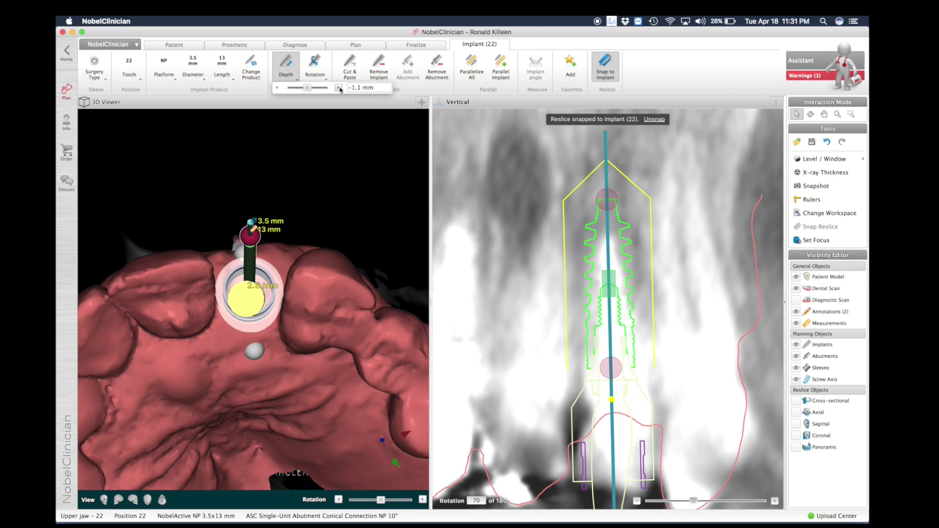
pyautogui.click(337, 88)
pyautogui.click(337, 87)
pyautogui.click(338, 87)
pyautogui.click(338, 88)
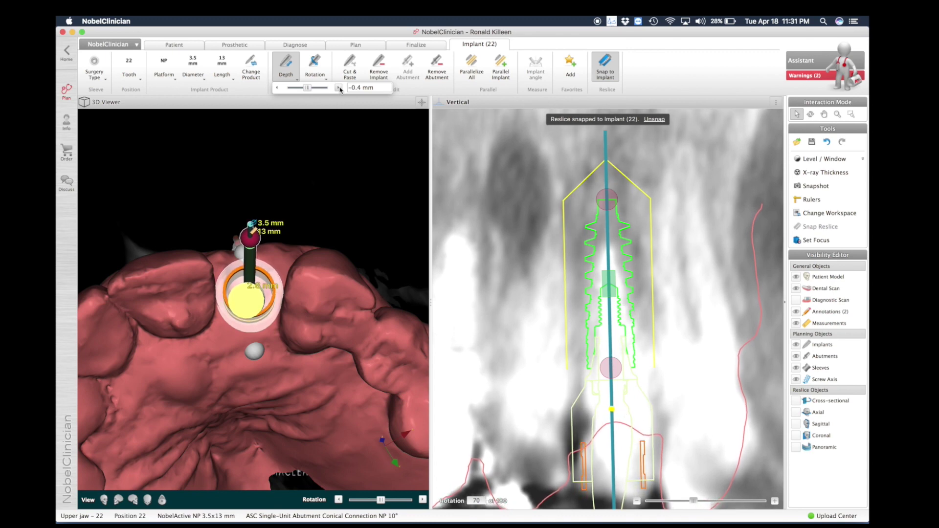
pyautogui.click(338, 88)
pyautogui.click(338, 88)
pyautogui.click(338, 87)
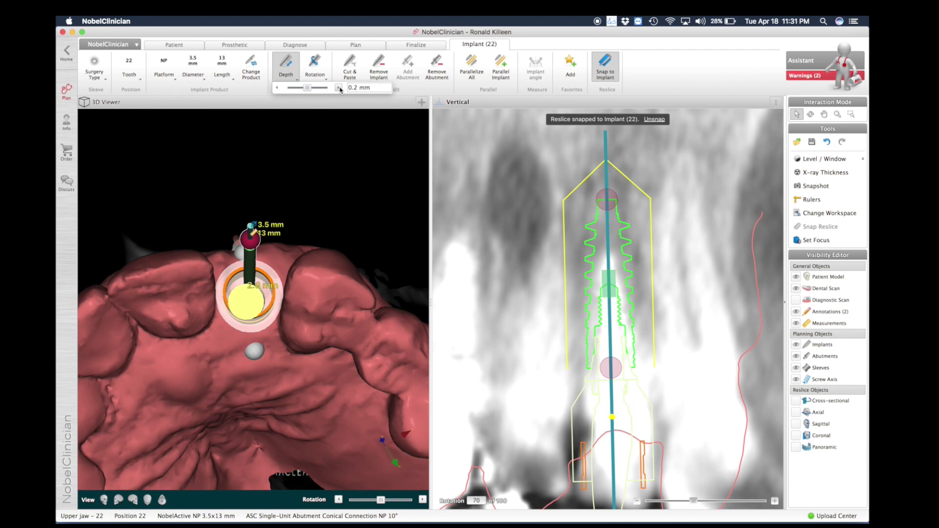
pyautogui.click(276, 88)
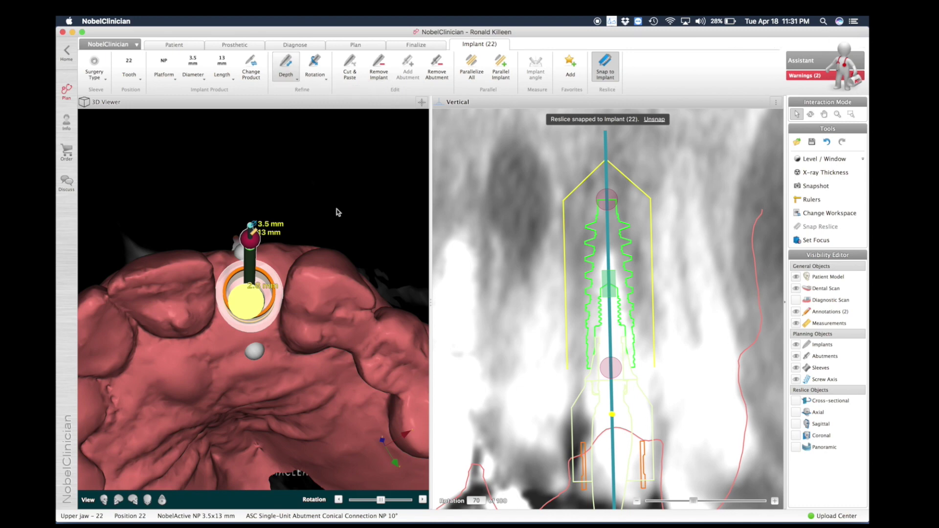
pyautogui.click(328, 241)
pyautogui.click(810, 114)
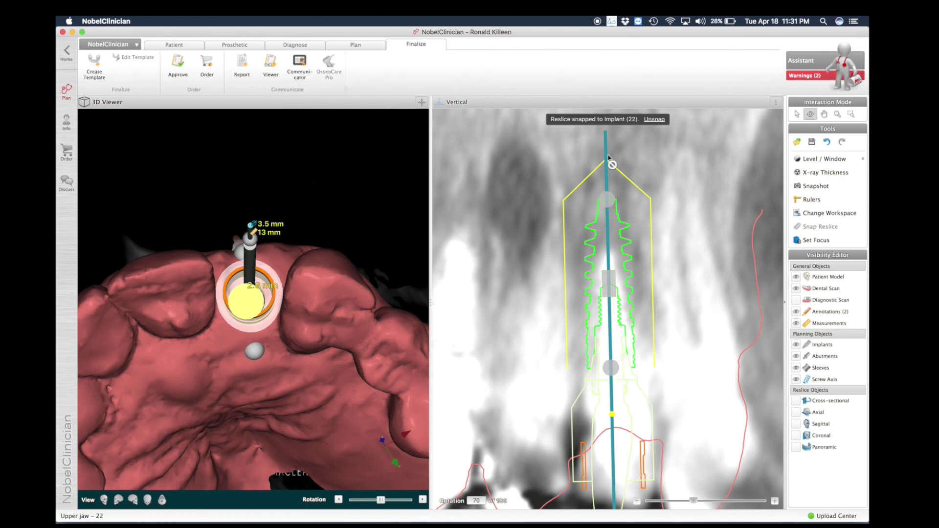
# Tilt the 3D view to inspect the 3.5 × 15 mm implant through the template sleeve
pyautogui.moveTo(280, 229); pyautogui.dragTo(286, 337)
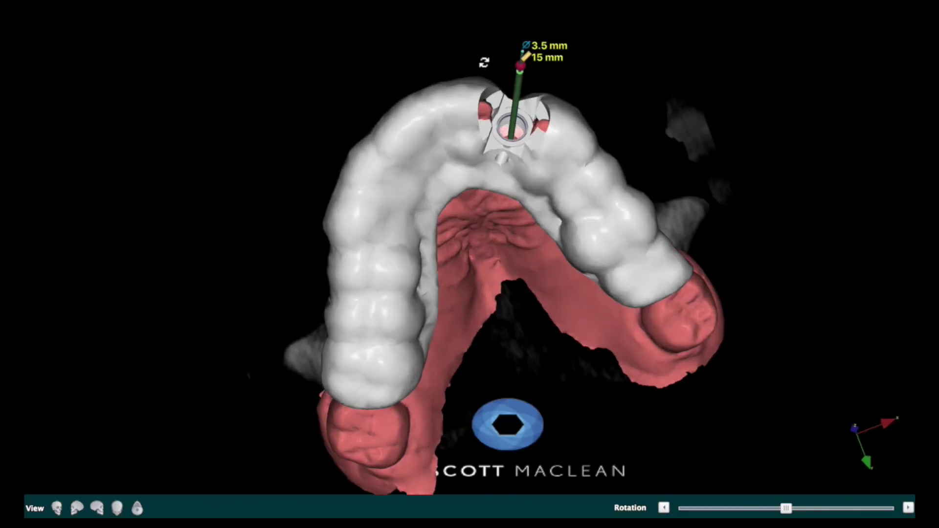
# Orbit the guide to frontal and side views, then Finish to reopen the approval checklist
pyautogui.moveTo(484, 69); pyautogui.dragTo(457, 361)
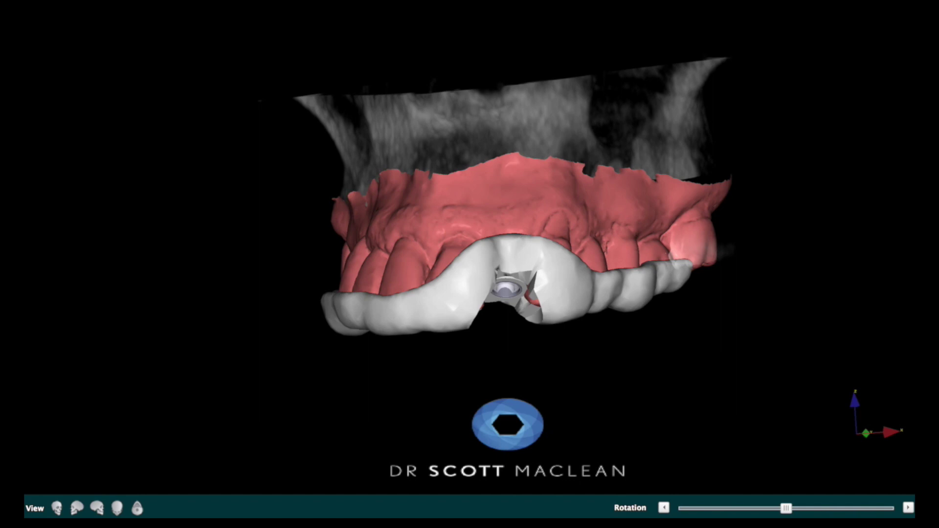
pyautogui.moveTo(566, 299); pyautogui.dragTo(527, 284)
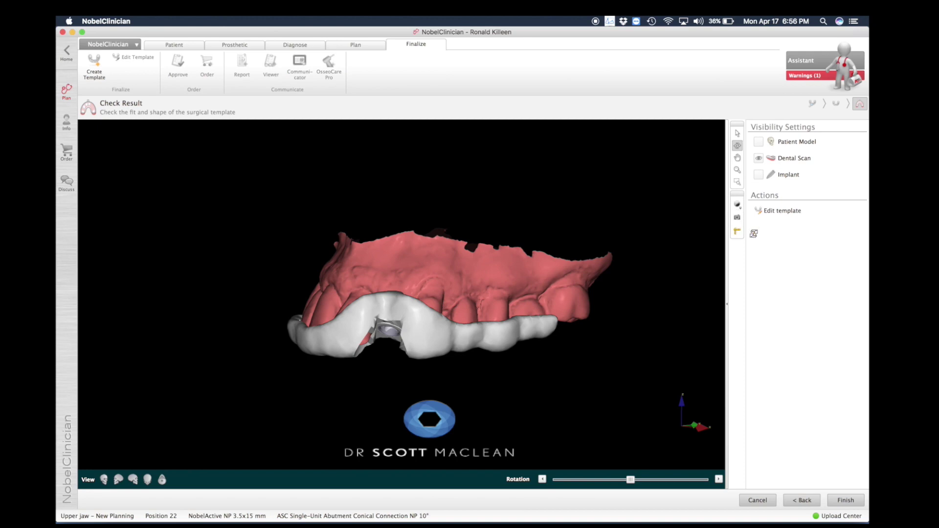
pyautogui.click(846, 500)
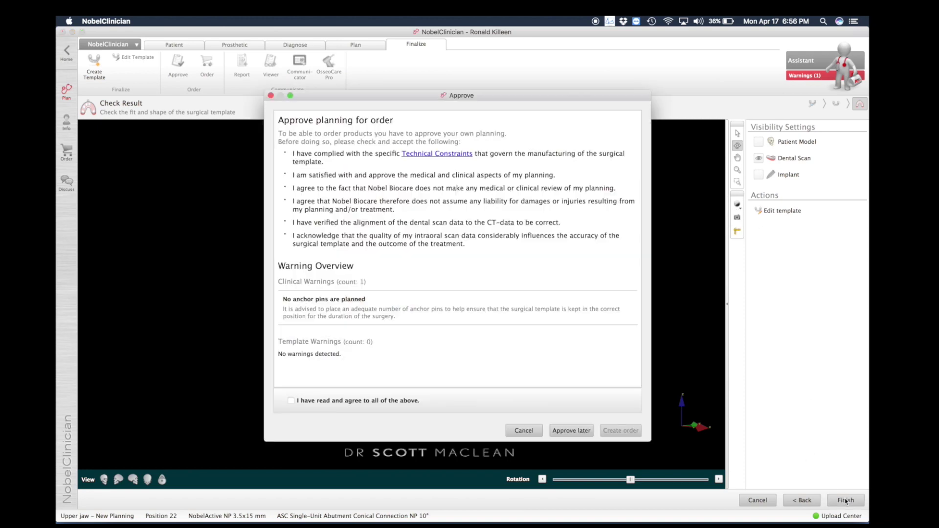